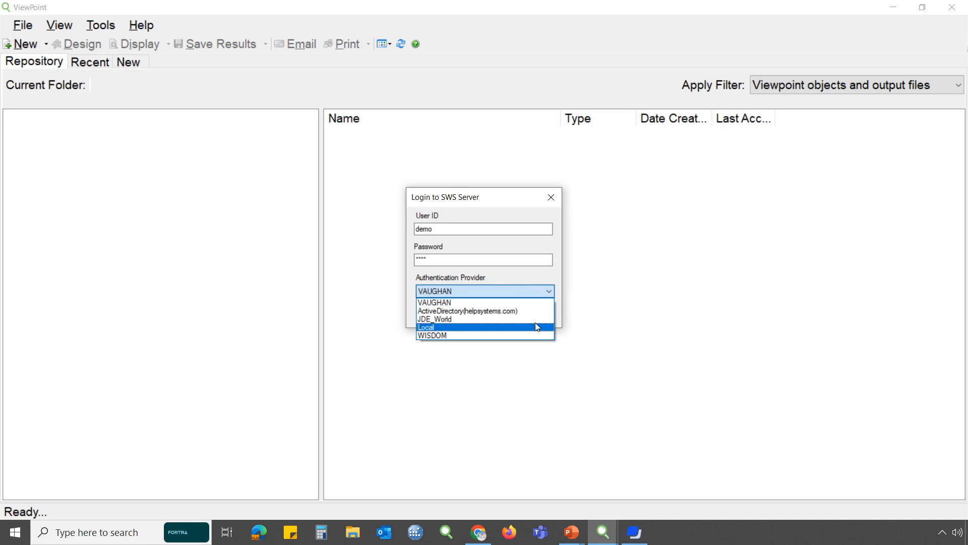
# Log in to the SWS server using VAUGHAN as the authentication provider
pyautogui.click(539, 303)
pyautogui.click(520, 313)
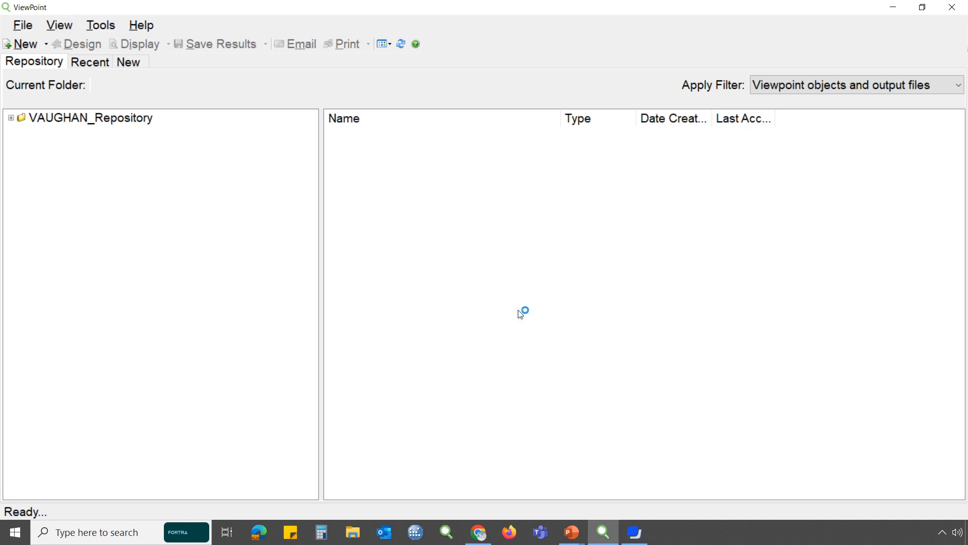
# Open the subfolder of Demos in VAUGHAN_Repository and widen the Name column to fit the full file names
pyautogui.click(11, 118)
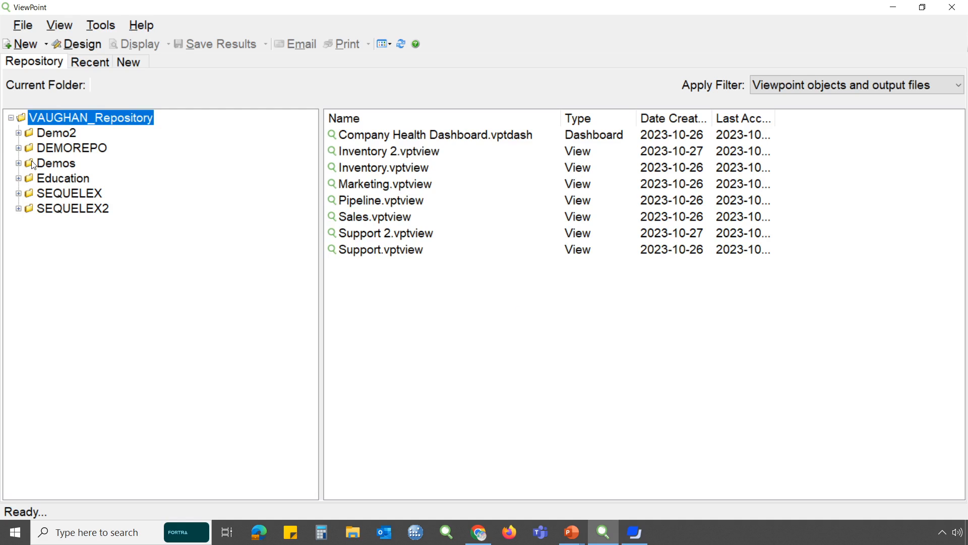
pyautogui.click(19, 164)
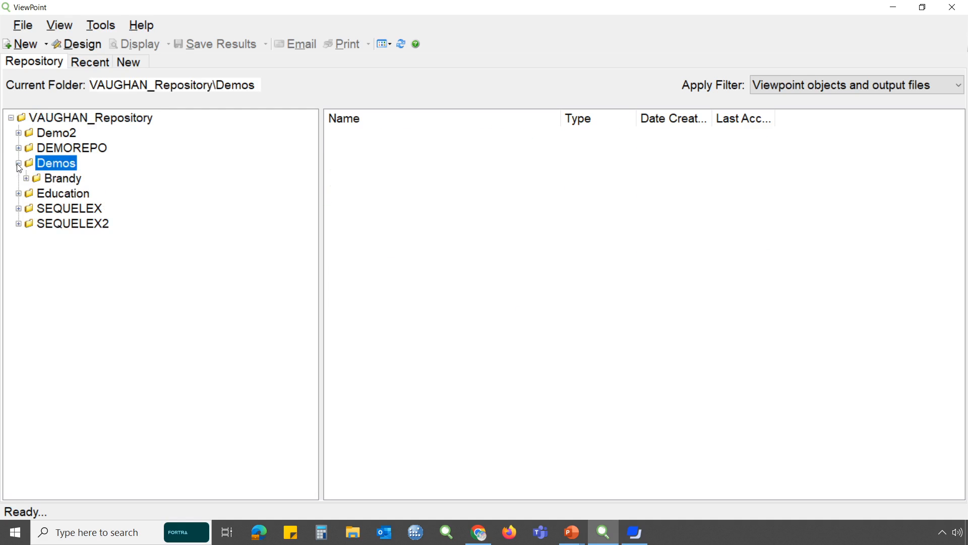
pyautogui.click(25, 180)
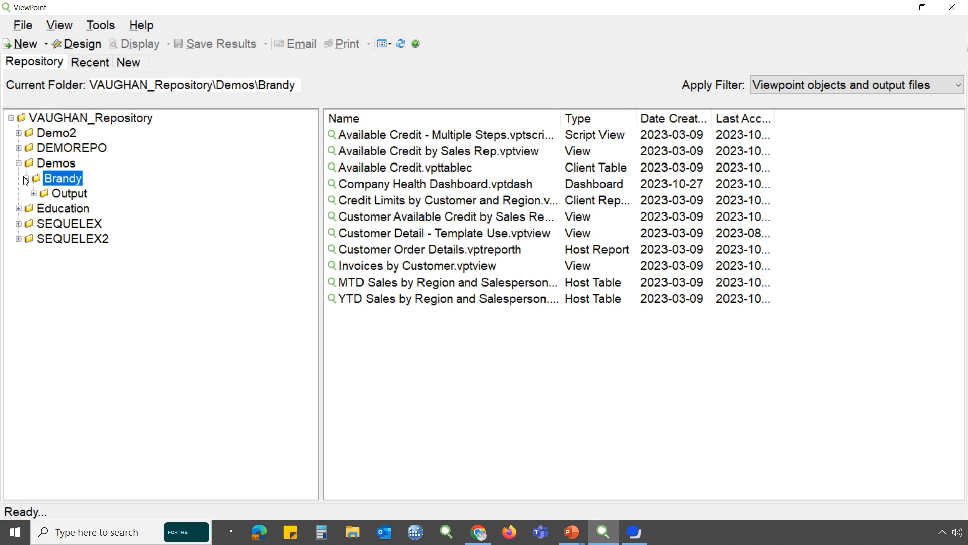
pyautogui.moveTo(561, 117); pyautogui.dragTo(630, 121)
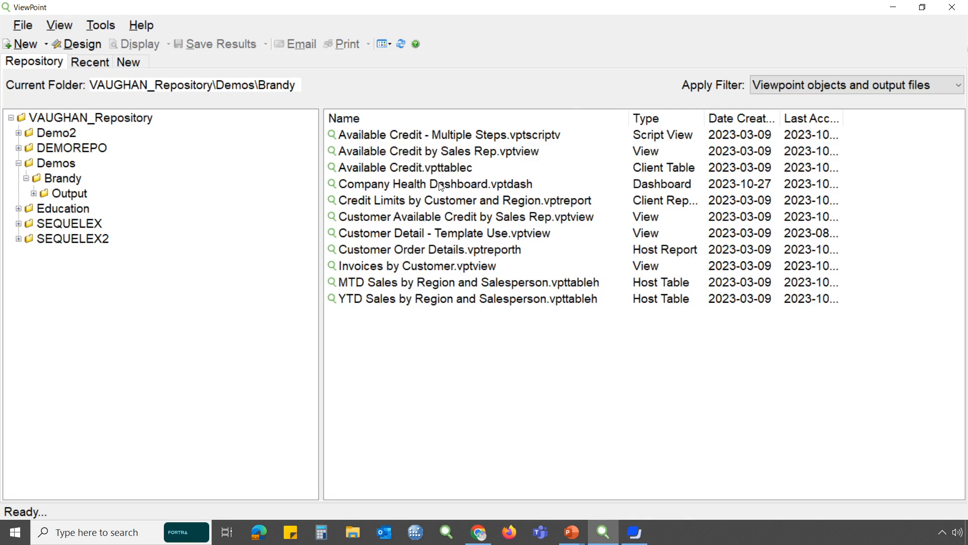
# Run the Available Credit by Sales Rep view and enlarge its result window to fit both columns
pyautogui.doubleClick(424, 152)
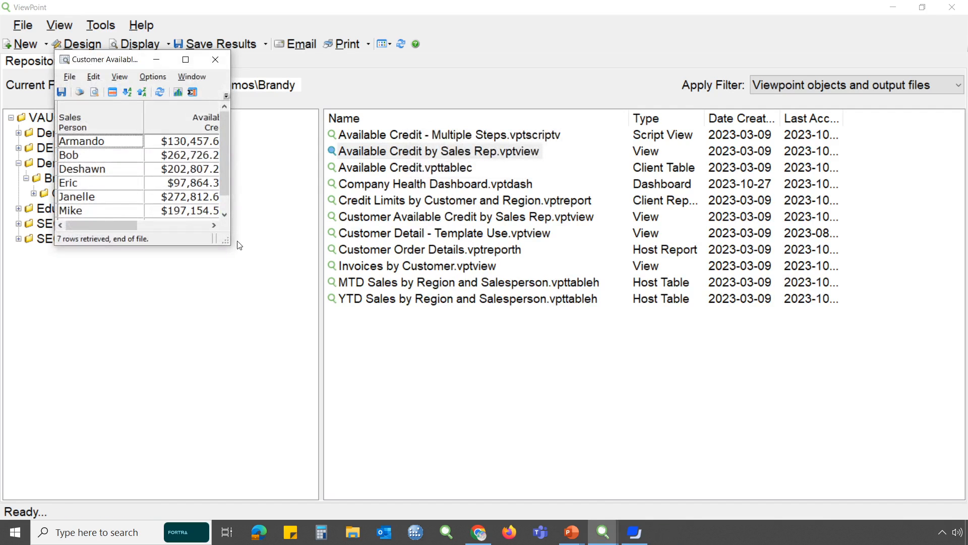
pyautogui.moveTo(229, 243); pyautogui.dragTo(263, 273)
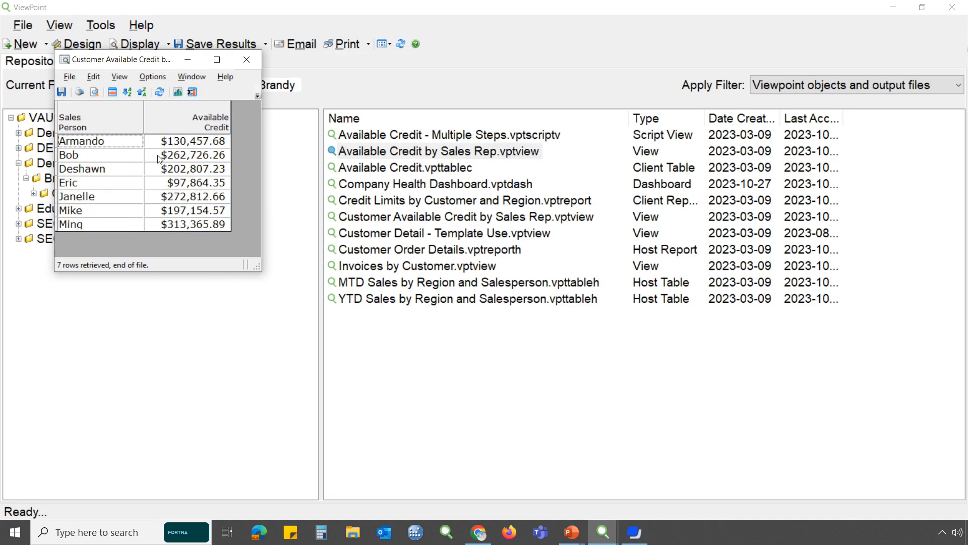
# Show details for the first sales person by Sales Person, Cust Number, Name, State and Cust Type, and place the widened result beside the summary
pyautogui.rightClick(129, 140)
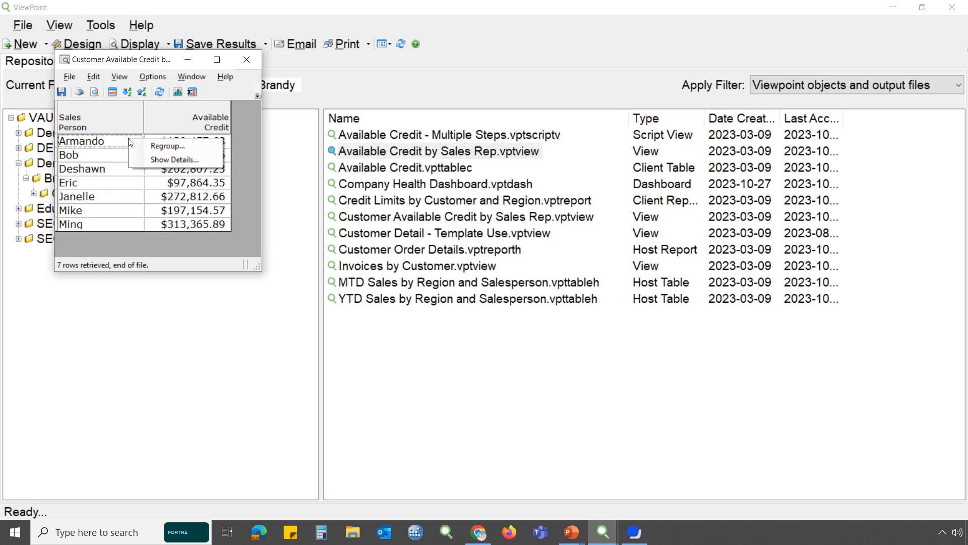
pyautogui.click(215, 162)
pyautogui.moveTo(220, 96); pyautogui.dragTo(358, 110)
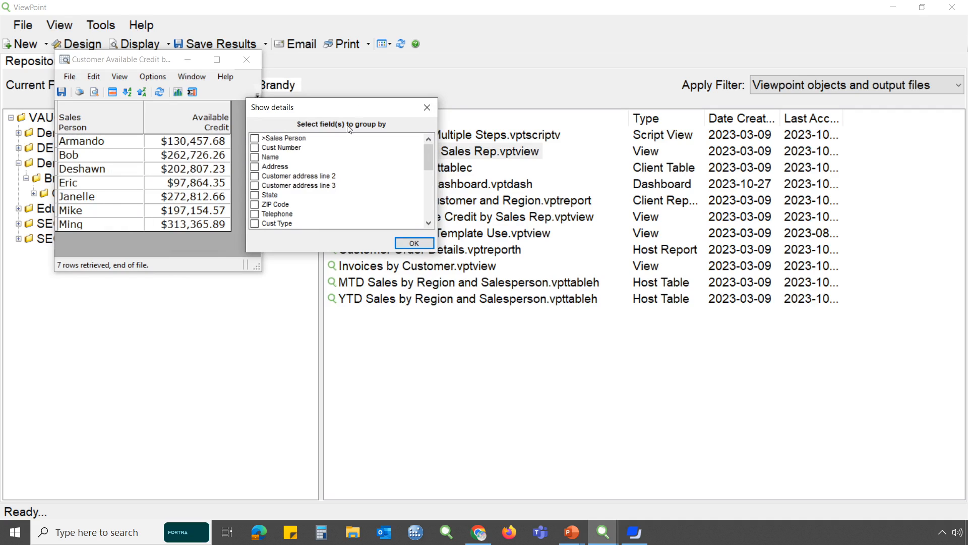
pyautogui.click(255, 138)
pyautogui.click(256, 148)
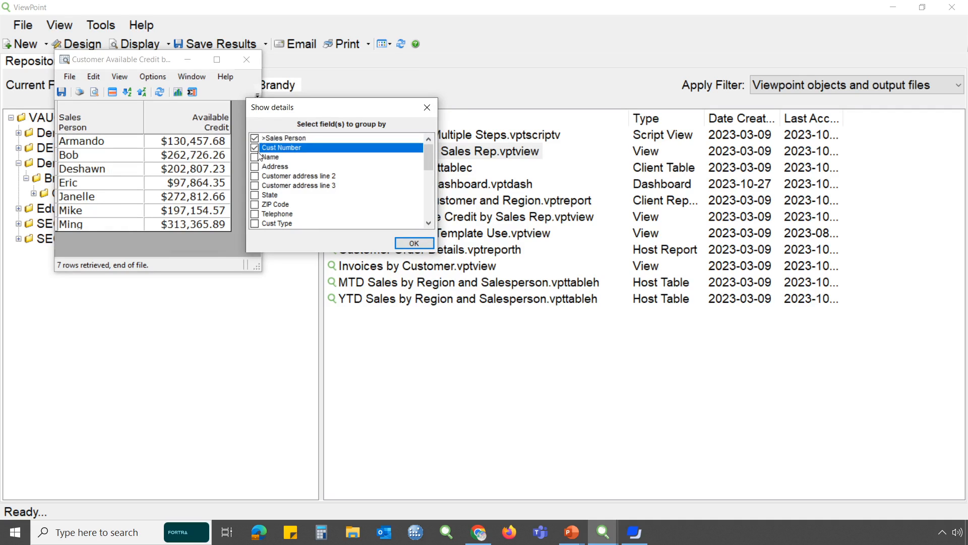
pyautogui.click(255, 157)
pyautogui.click(255, 195)
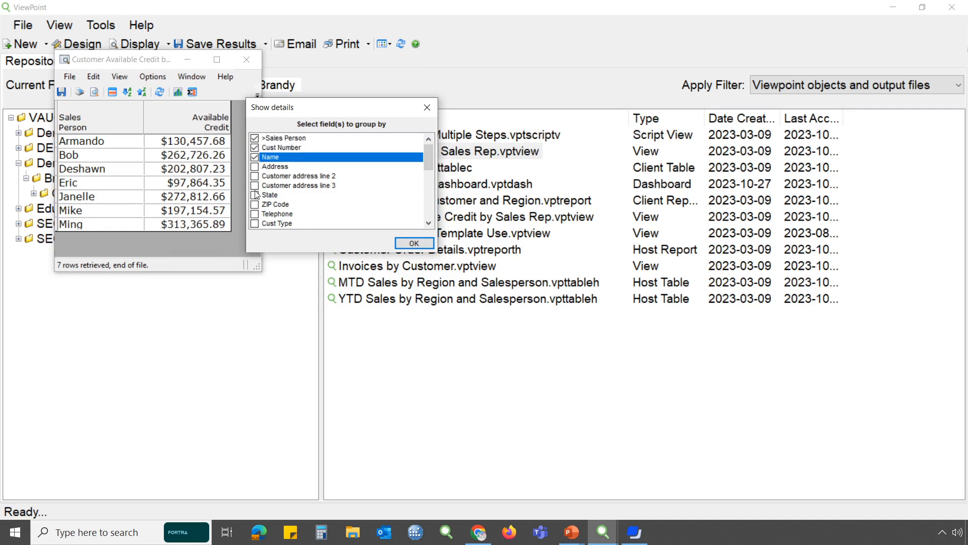
pyautogui.click(255, 224)
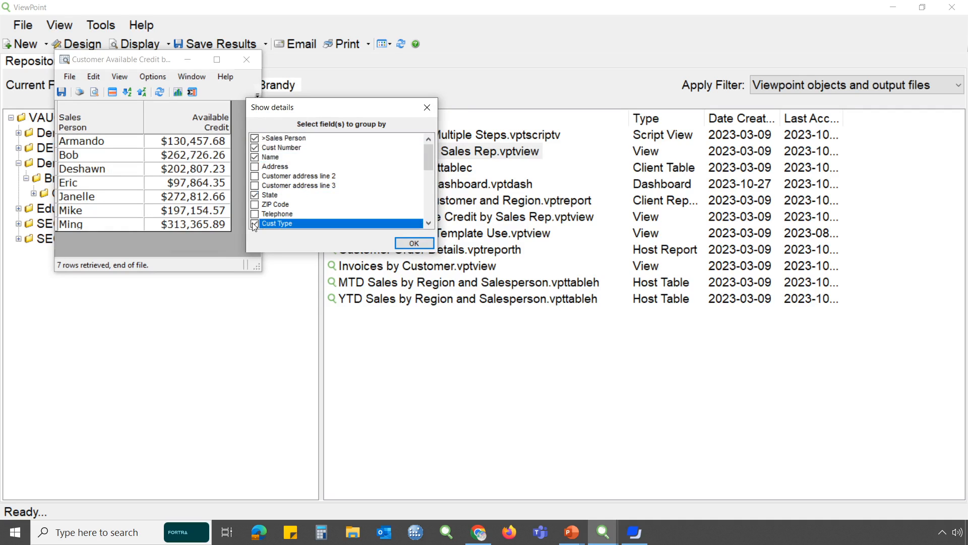
pyautogui.click(420, 243)
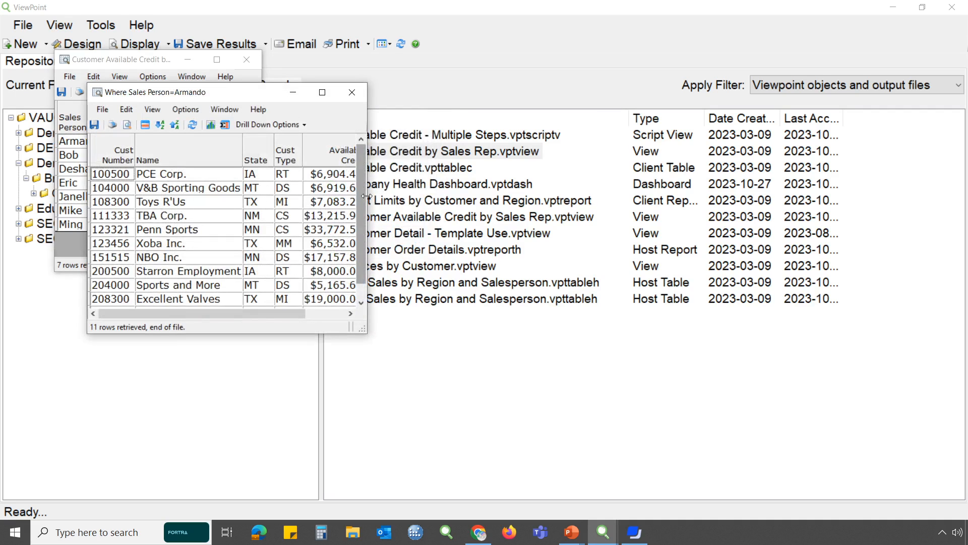
pyautogui.moveTo(365, 204); pyautogui.dragTo(441, 214)
pyautogui.moveTo(331, 99); pyautogui.dragTo(485, 84)
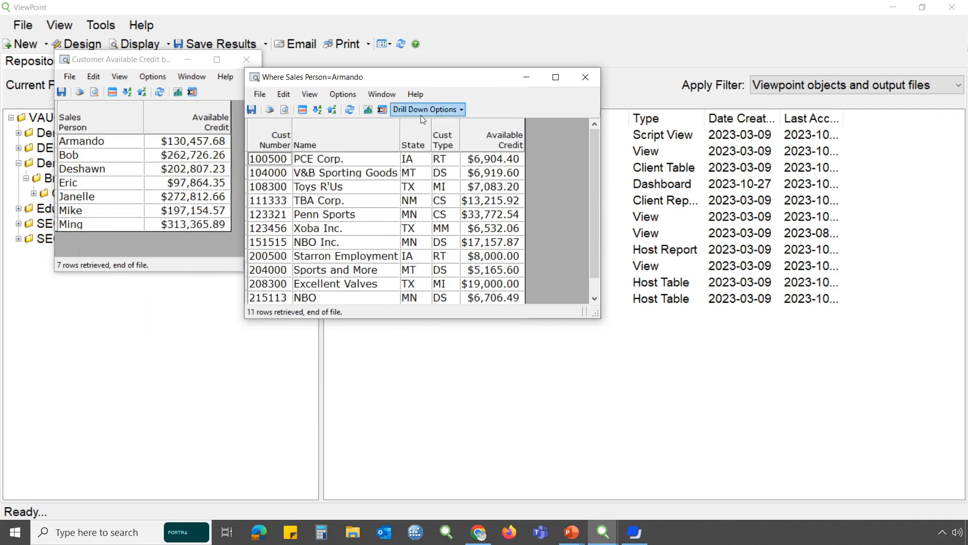
# Review the file commands and a customer row's drill-down choices in the details result, and close that result
pyautogui.click(260, 94)
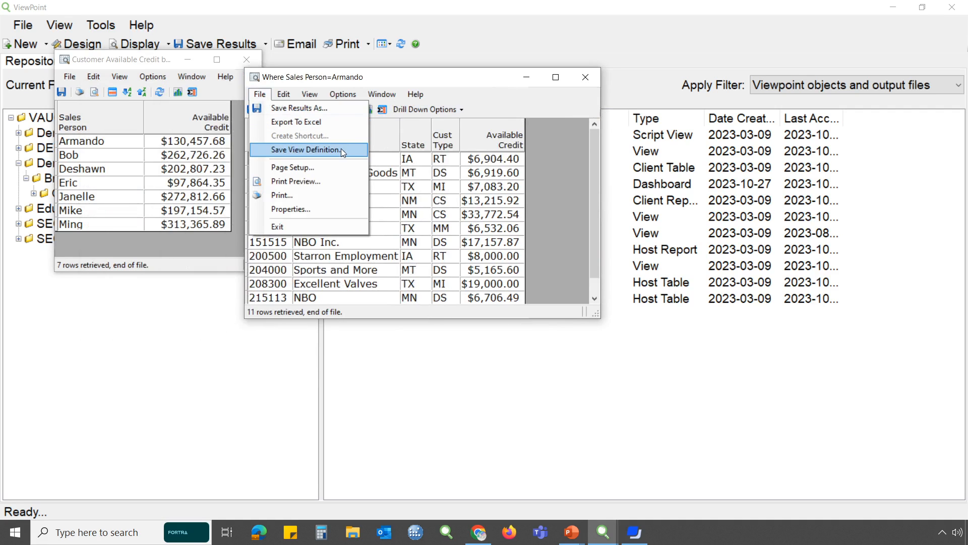
pyautogui.click(486, 83)
pyautogui.rightClick(275, 202)
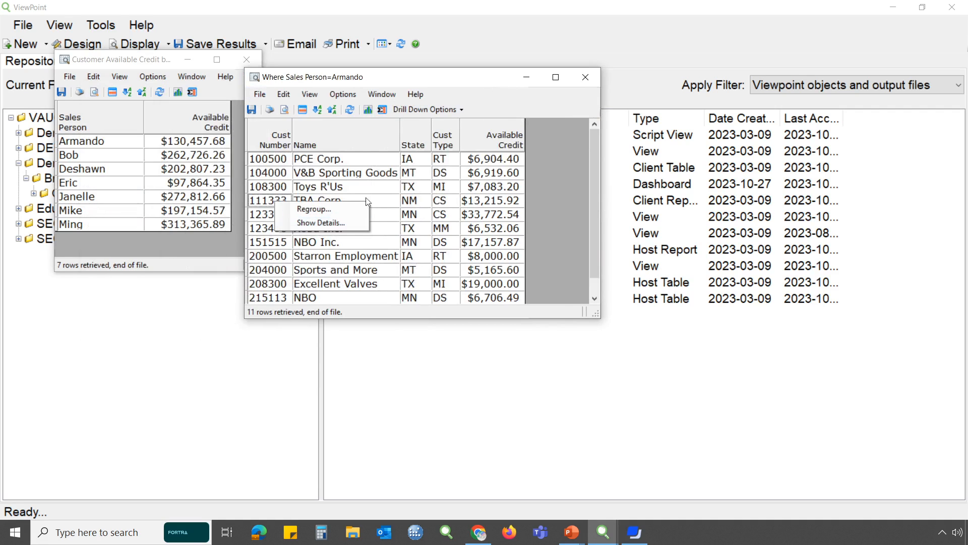
pyautogui.click(586, 77)
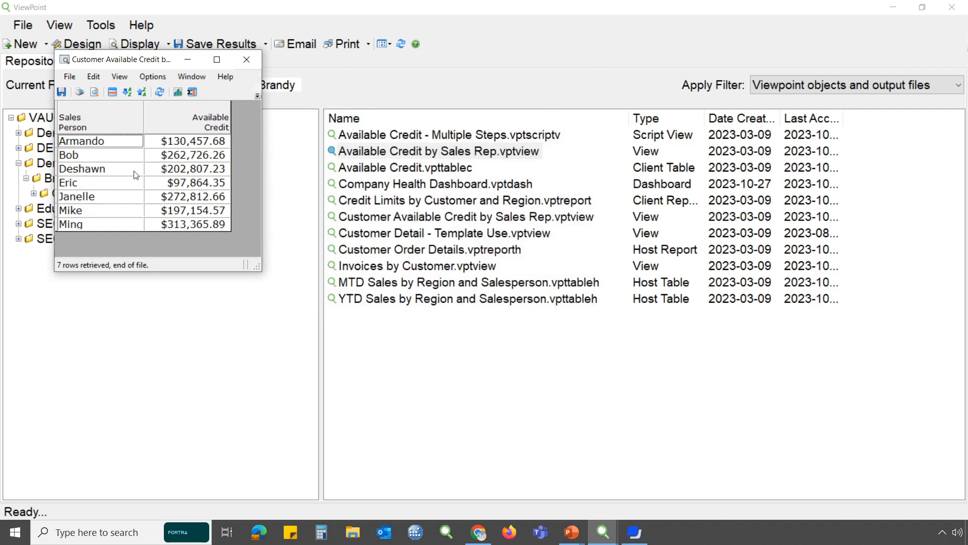
# Regroup the available credit summary by State and place the new result beside the original
pyautogui.rightClick(106, 153)
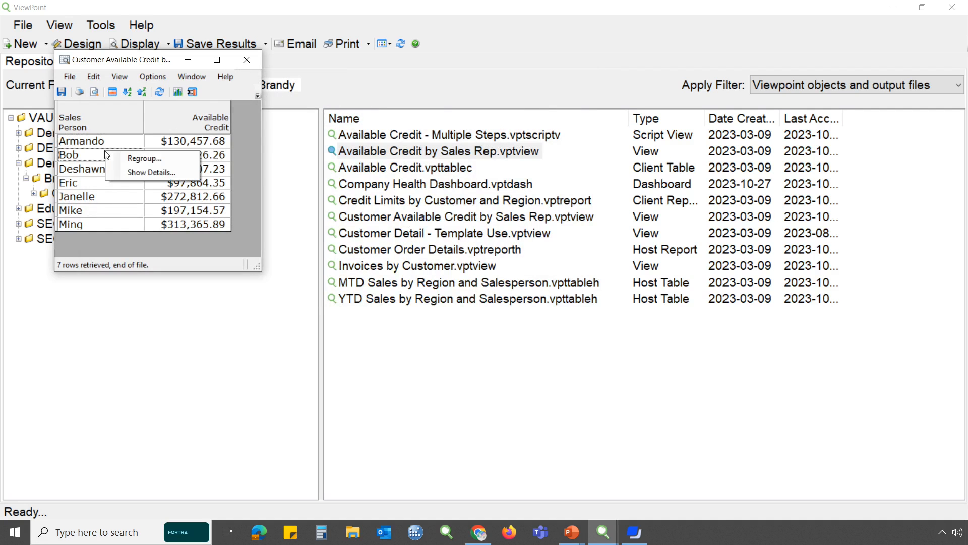
pyautogui.click(181, 158)
pyautogui.moveTo(193, 98); pyautogui.dragTo(326, 99)
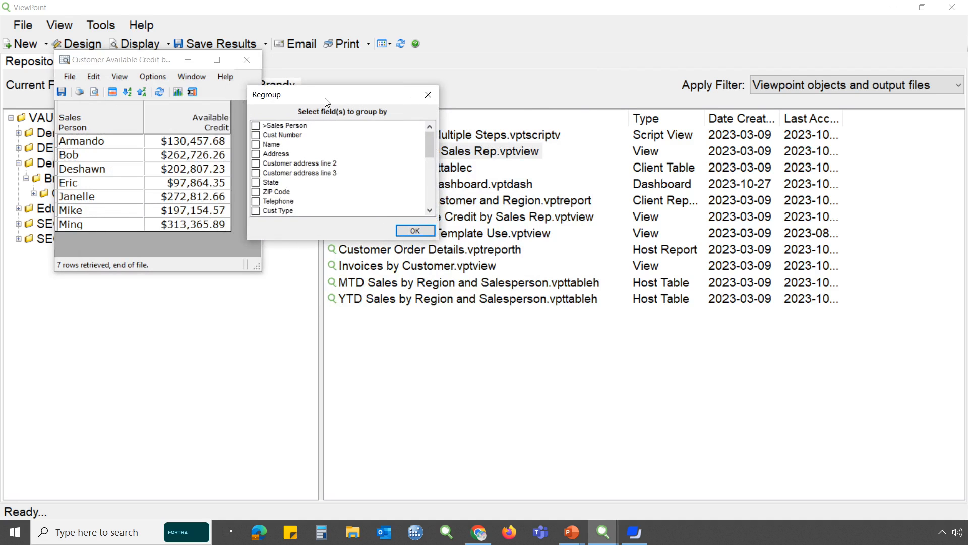
pyautogui.click(258, 182)
pyautogui.click(405, 232)
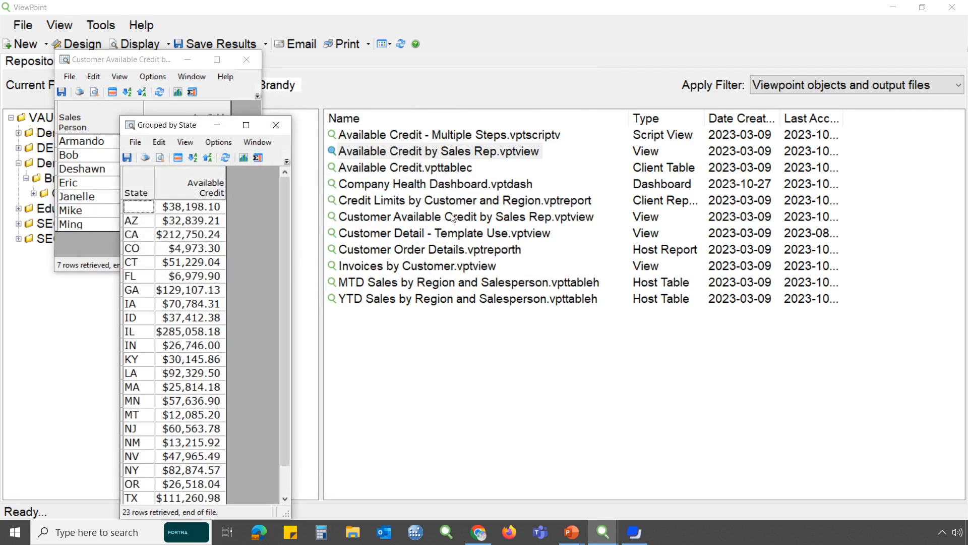
pyautogui.moveTo(188, 126); pyautogui.dragTo(363, 10)
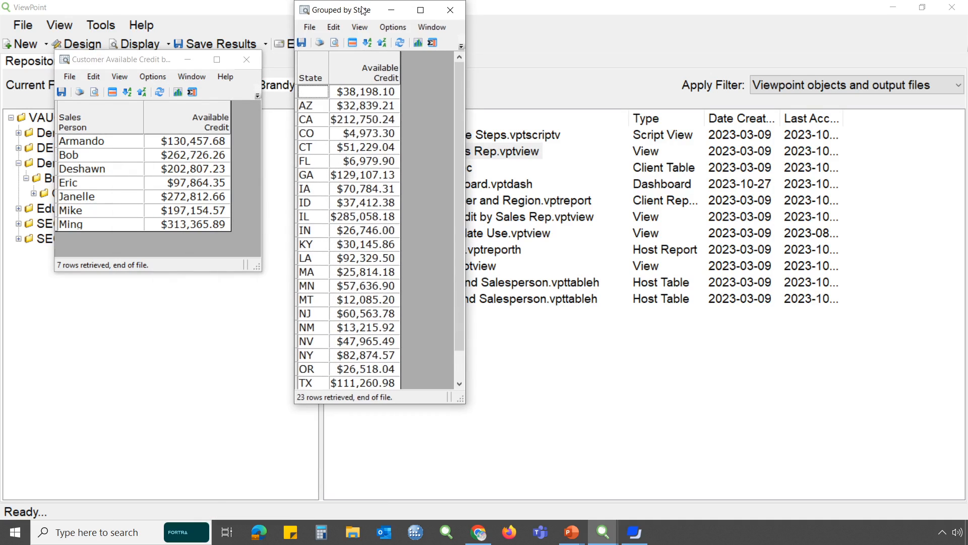
# Compare the Available Credit column totals of the state and sales person results, and close both results
pyautogui.click(370, 68)
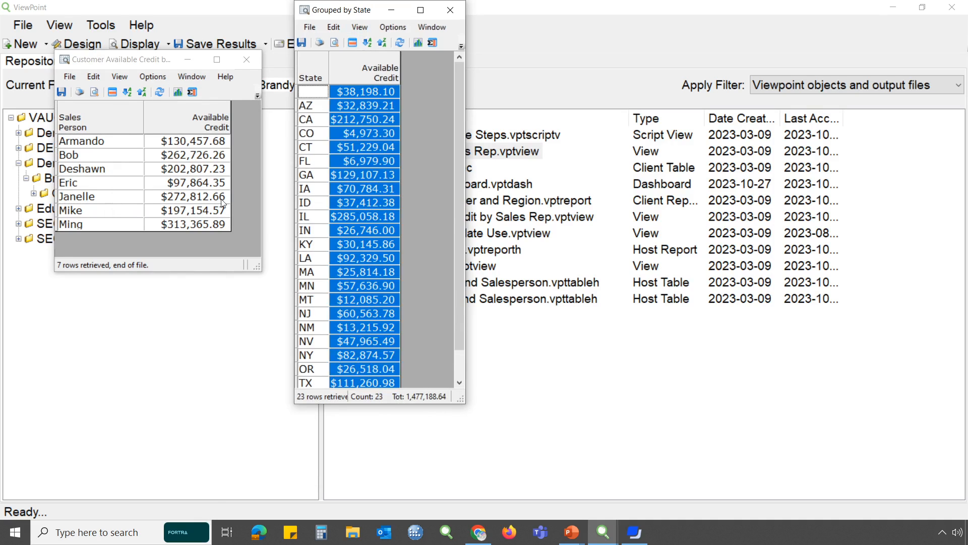
pyautogui.click(187, 111)
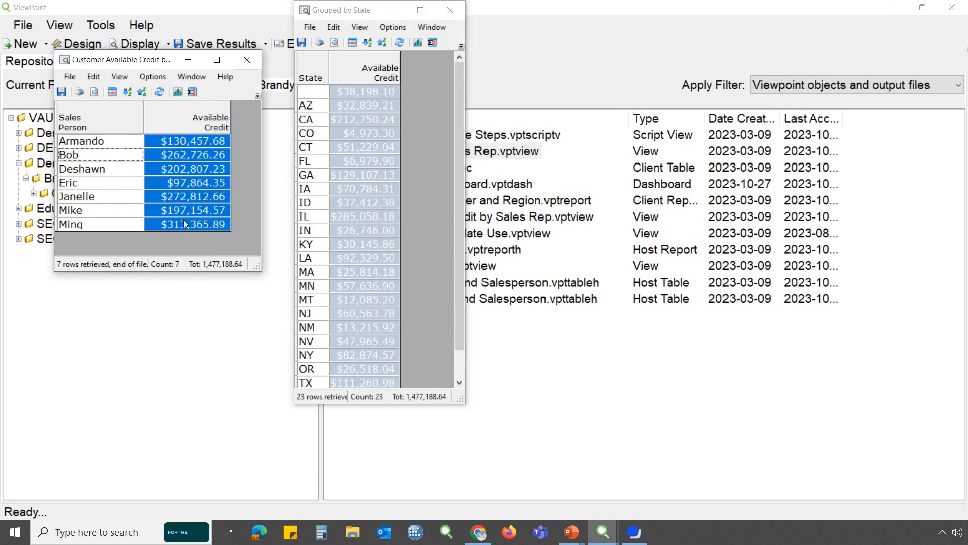
pyautogui.click(247, 60)
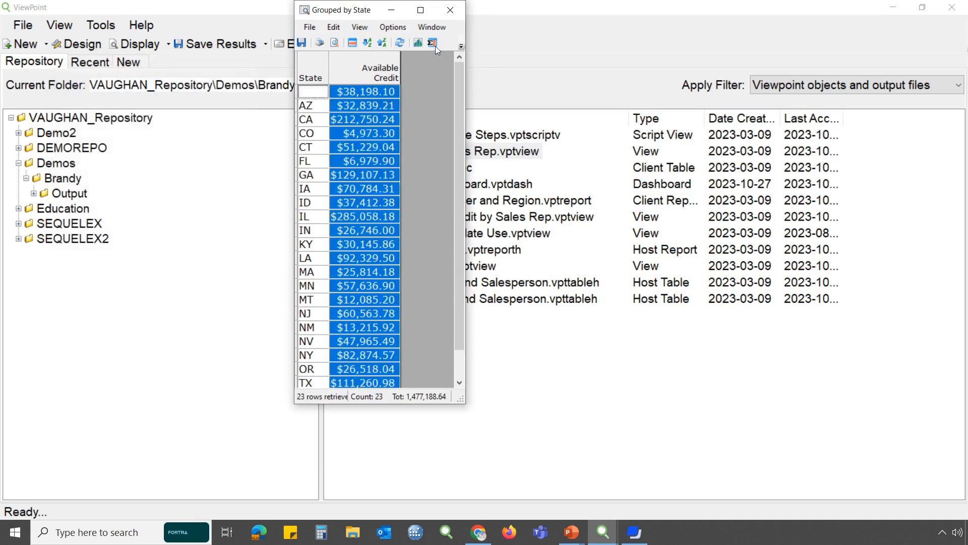
pyautogui.click(460, 17)
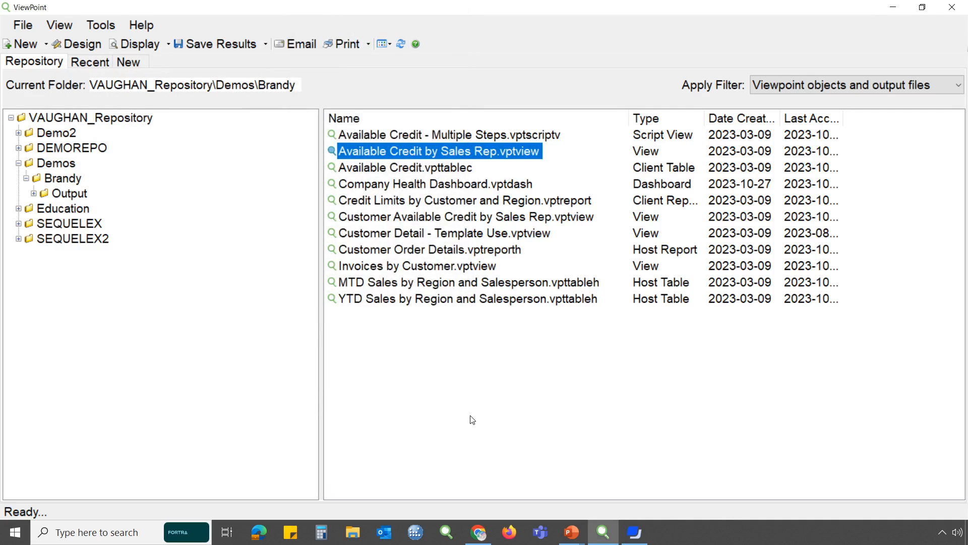
# Run the Invoices by Customer view and examine its From Date, Customer Number and Order Type prompts
pyautogui.doubleClick(433, 267)
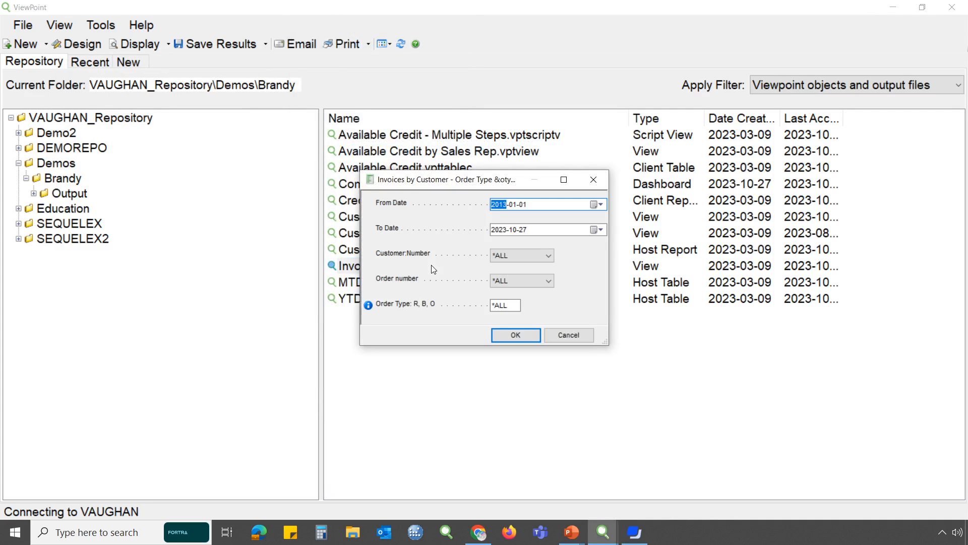
pyautogui.click(605, 206)
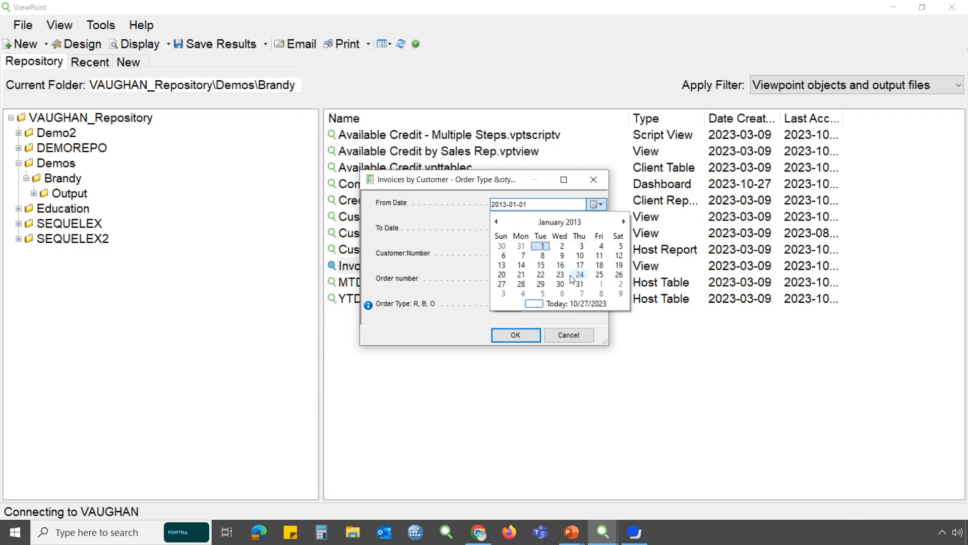
pyautogui.click(604, 327)
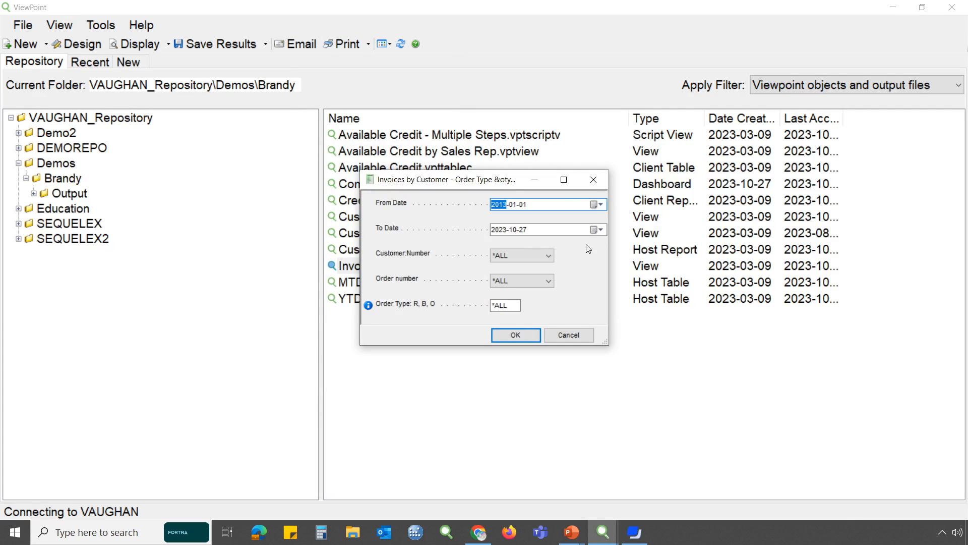
pyautogui.click(549, 256)
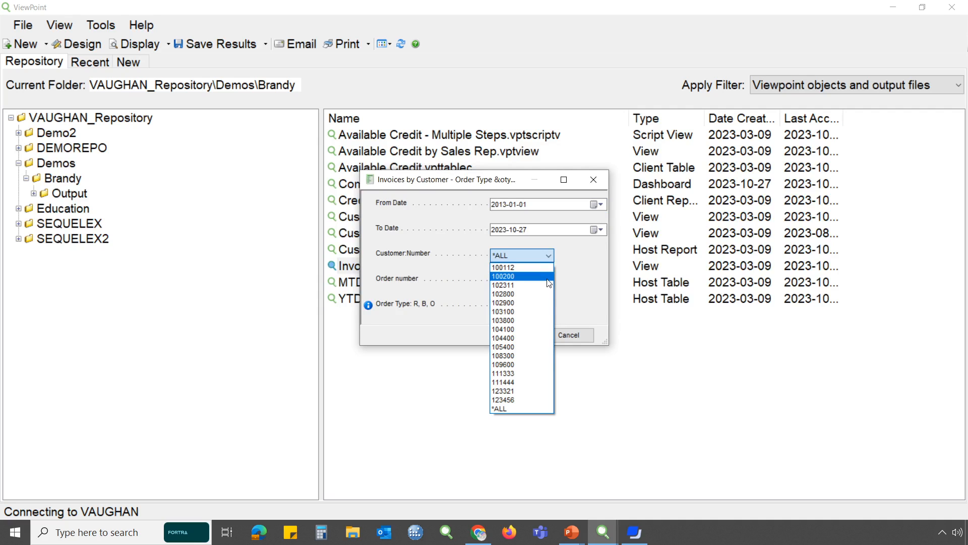
pyautogui.click(579, 274)
pyautogui.click(519, 306)
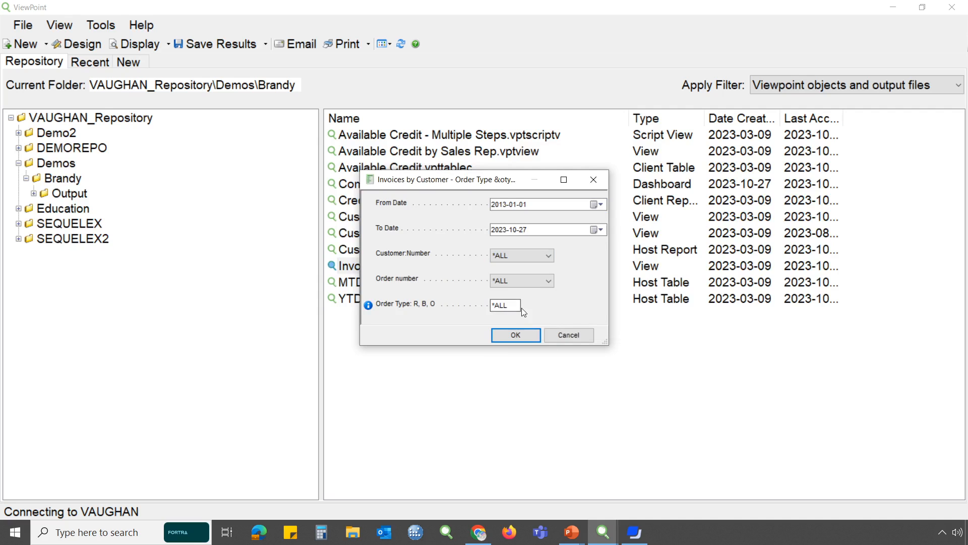
pyautogui.moveTo(520, 306); pyautogui.dragTo(480, 309)
# Choose the second listed customer number for the invoices view and check which order numbers are offered for it
pyautogui.click(551, 257)
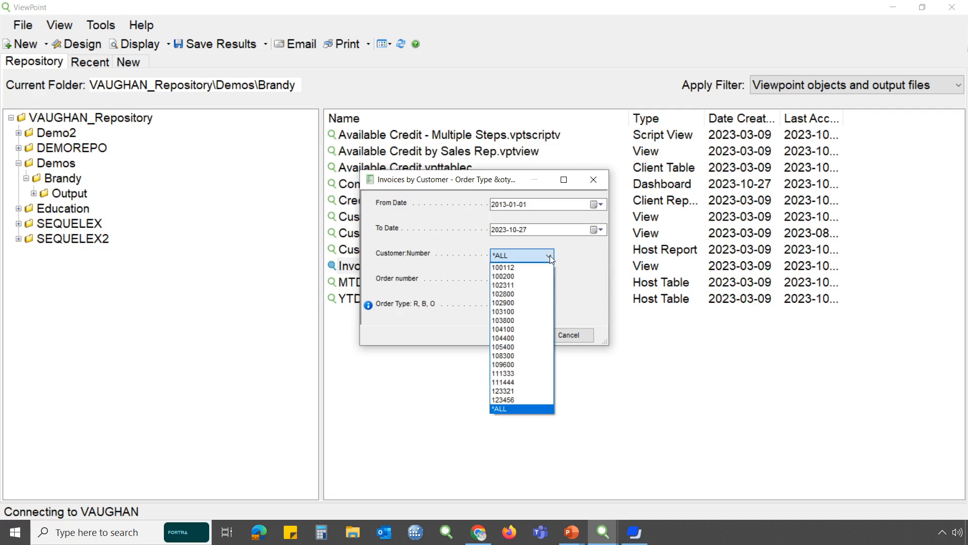
pyautogui.click(536, 279)
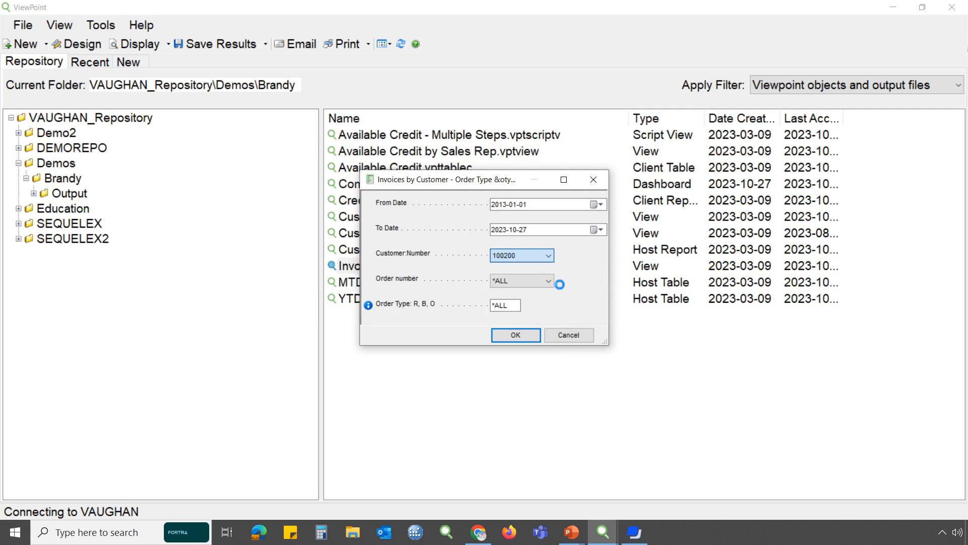
pyautogui.click(549, 282)
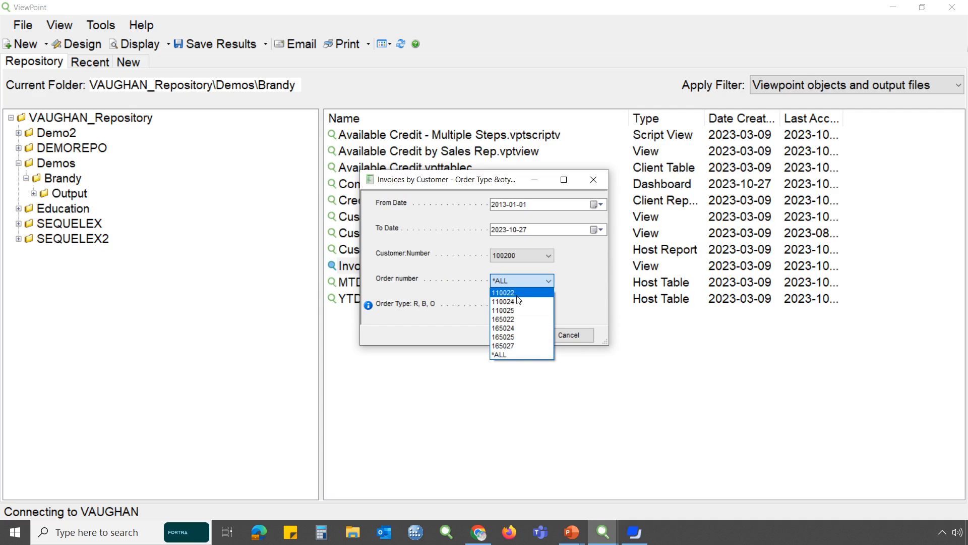
pyautogui.click(573, 277)
# Run the invoices view with the customer number set to *ALL, and review the rows down to the Grand Total before closing it
pyautogui.click(548, 260)
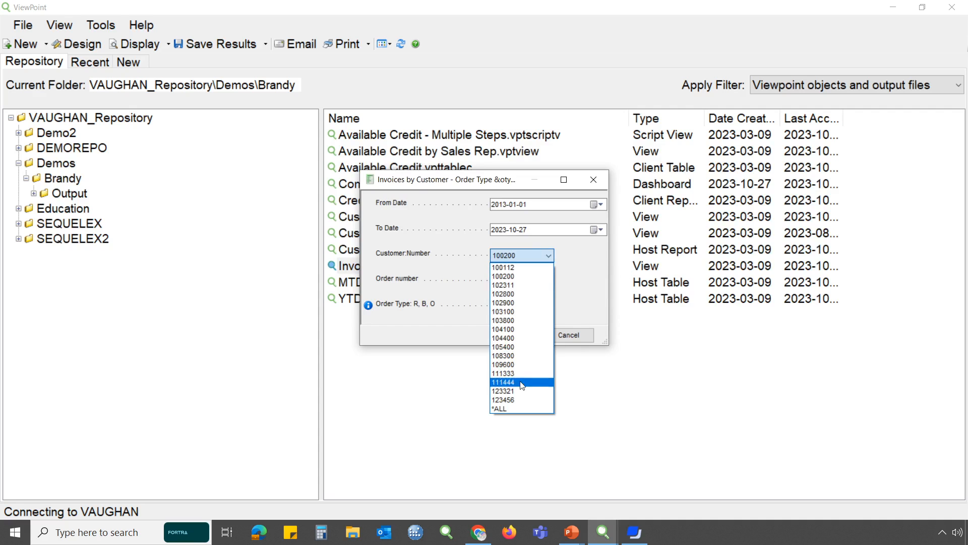
pyautogui.click(524, 408)
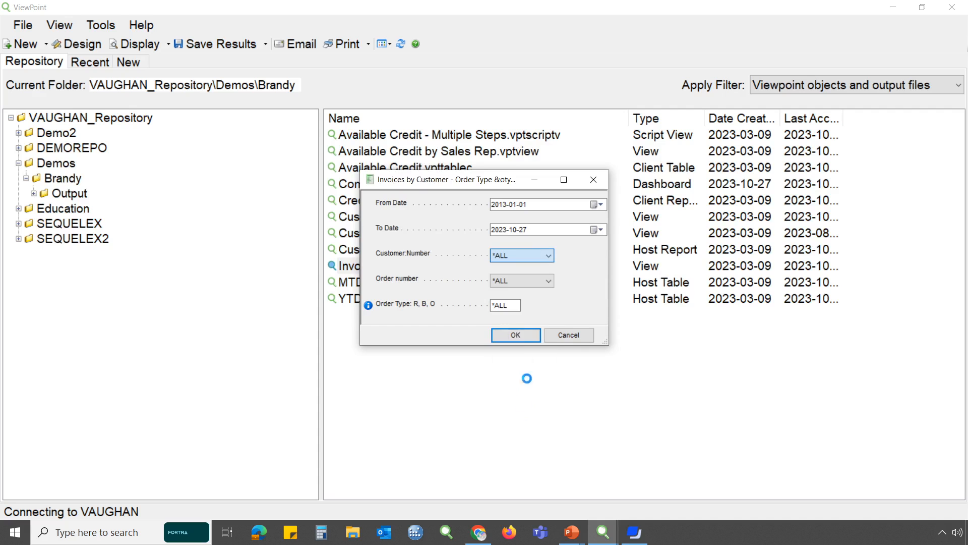
pyautogui.click(516, 335)
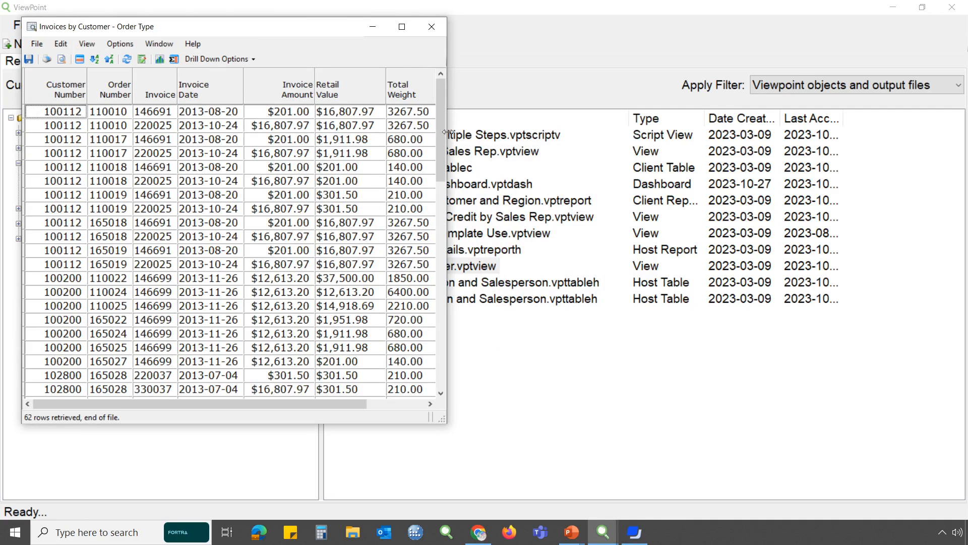
pyautogui.moveTo(441, 126); pyautogui.dragTo(422, 354)
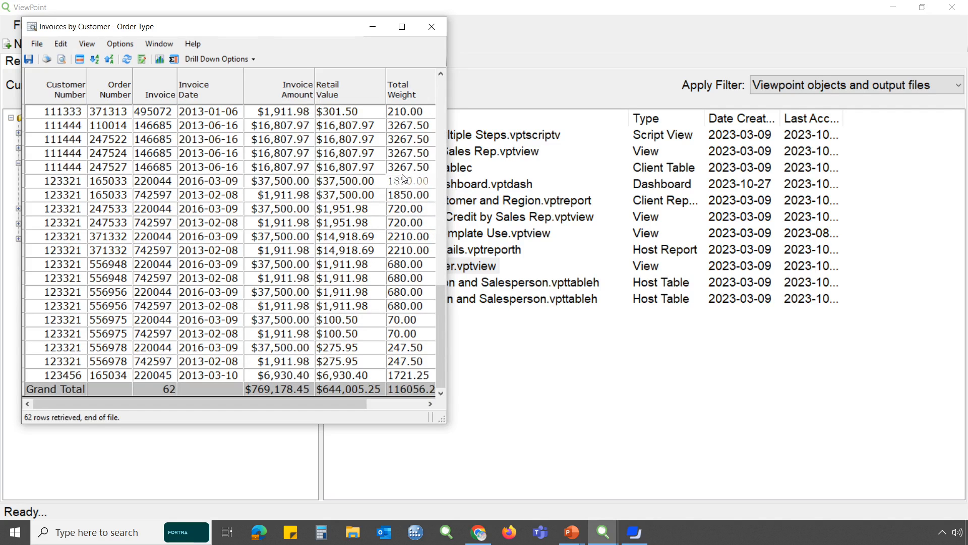
pyautogui.click(432, 28)
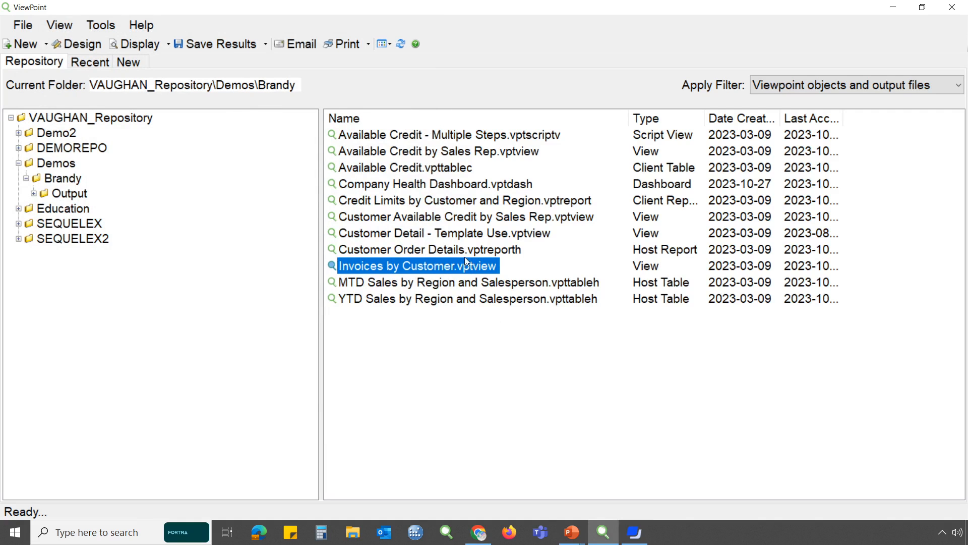
# Display the Credit Limits by Customer and Region report, review its chart and customer list, and close it
pyautogui.click(459, 201)
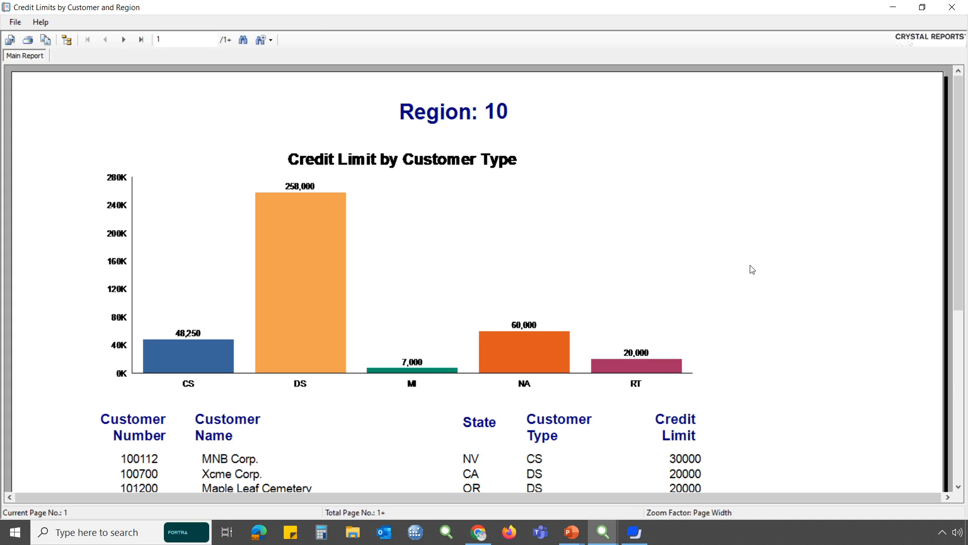
pyautogui.scroll(-10, 753, 270)
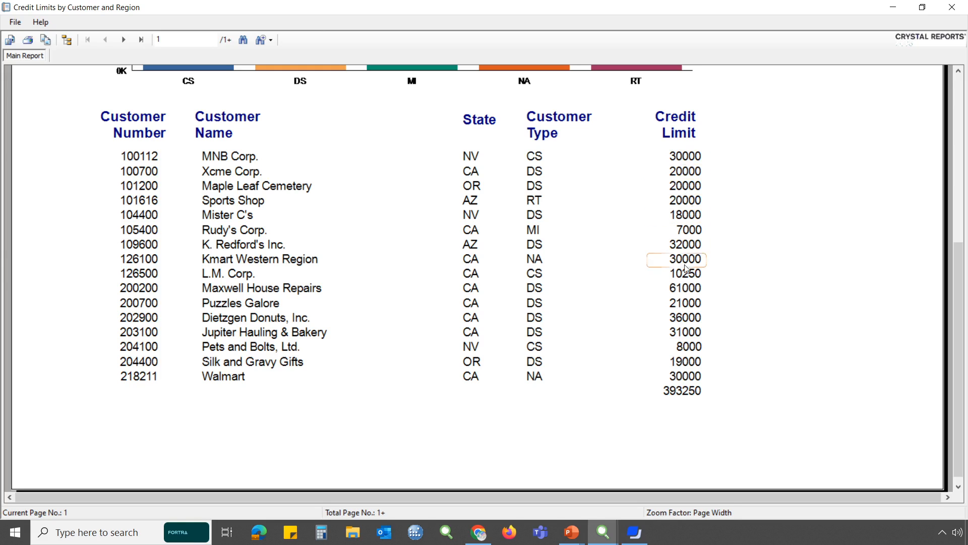
pyautogui.scroll(5, 820, 328)
pyautogui.scroll(5, 821, 327)
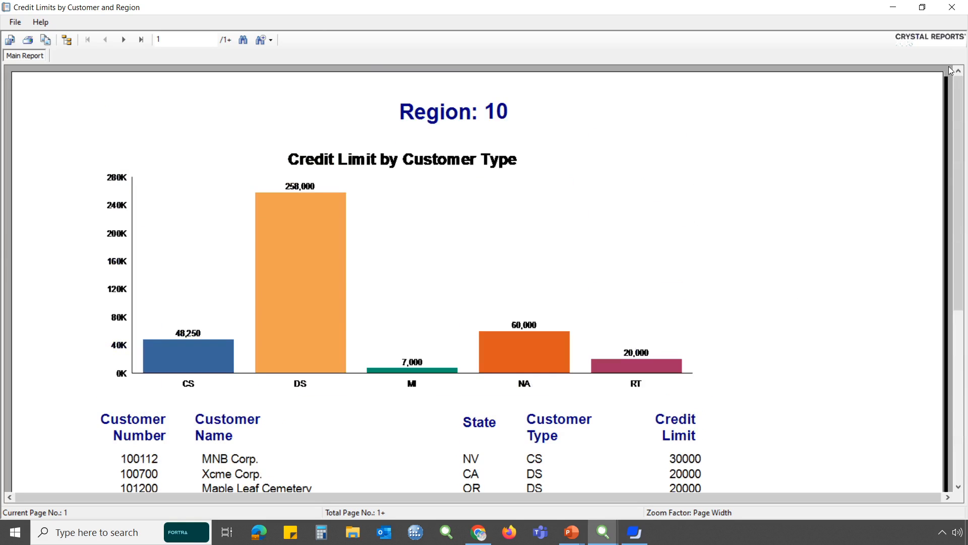
pyautogui.click(950, 14)
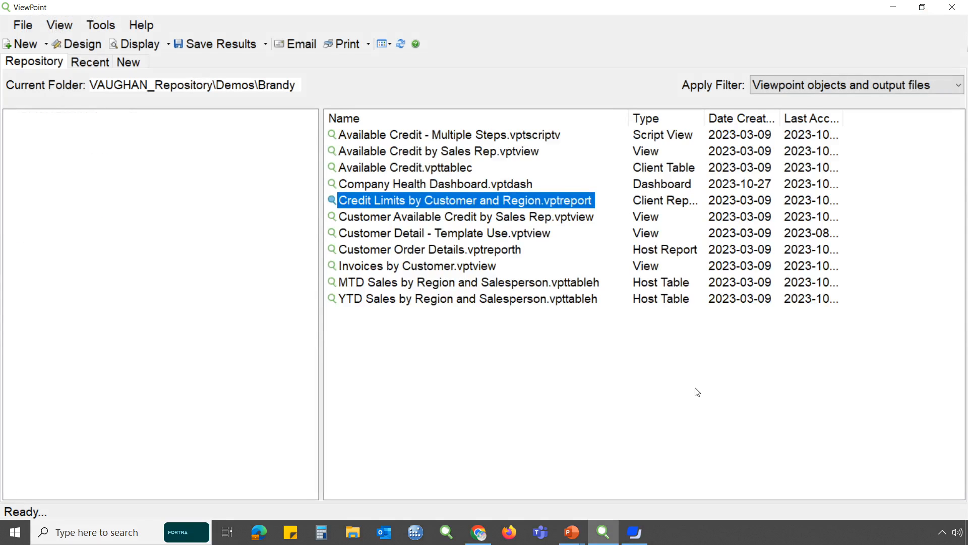
pyautogui.press('alt')
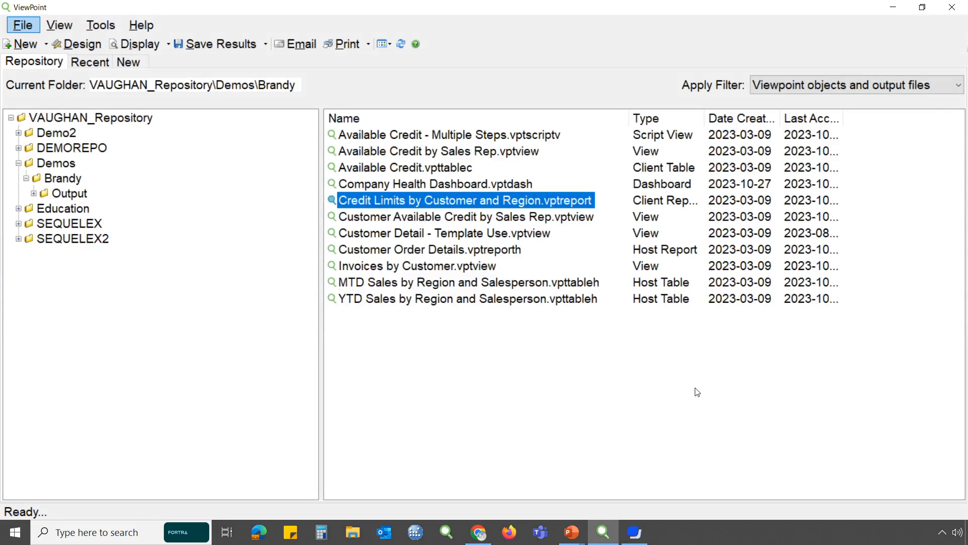
pyautogui.press('Escape')
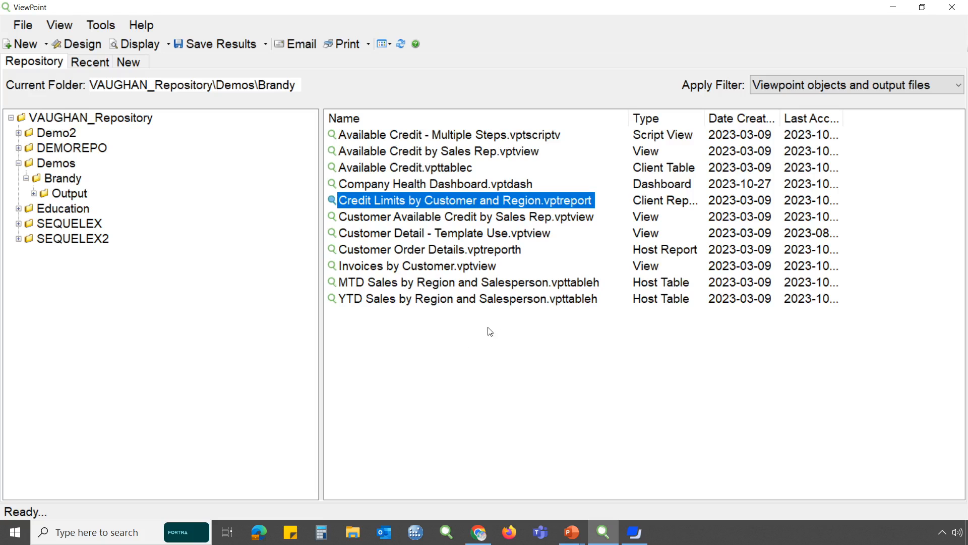
# Open the Customer Detail - Template Use view in design mode and display its files and fields layout
pyautogui.rightClick(482, 237)
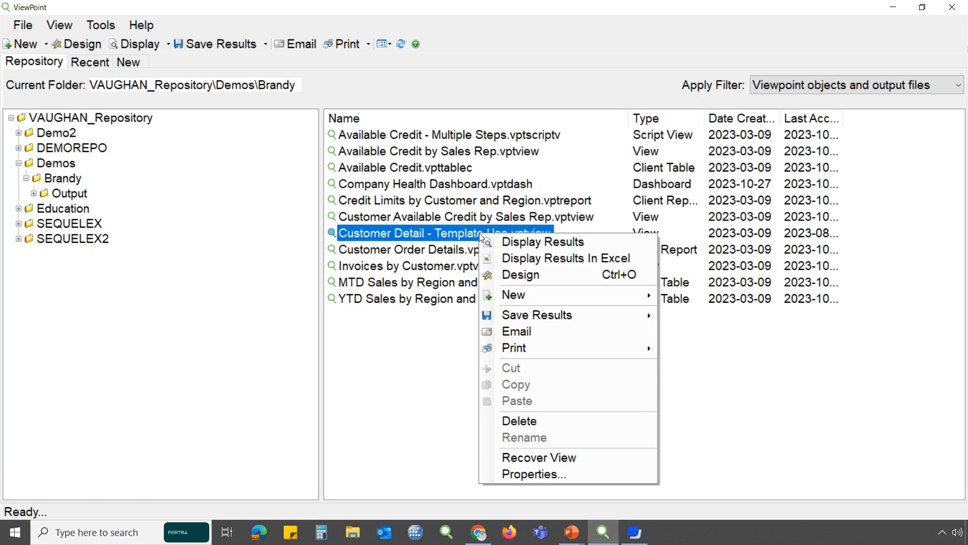
pyautogui.click(510, 277)
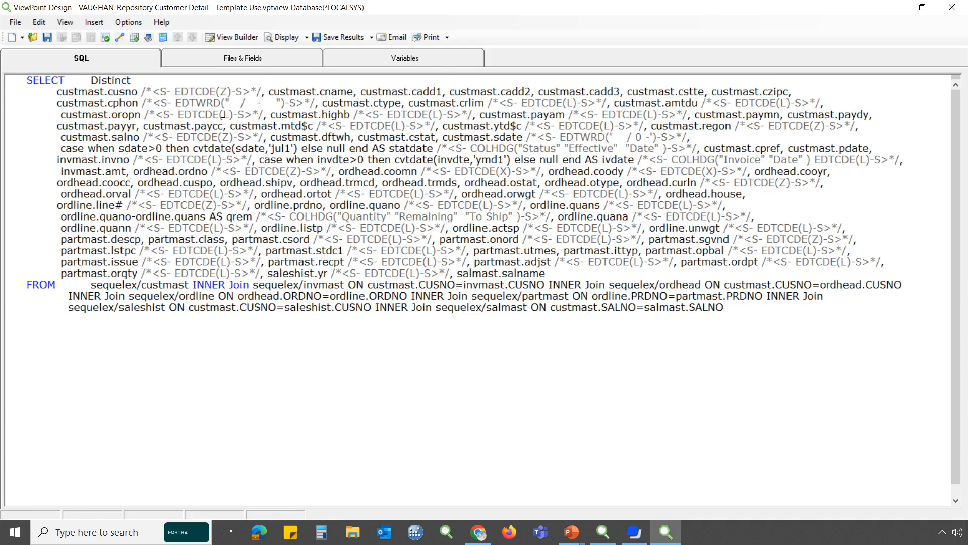
pyautogui.click(263, 58)
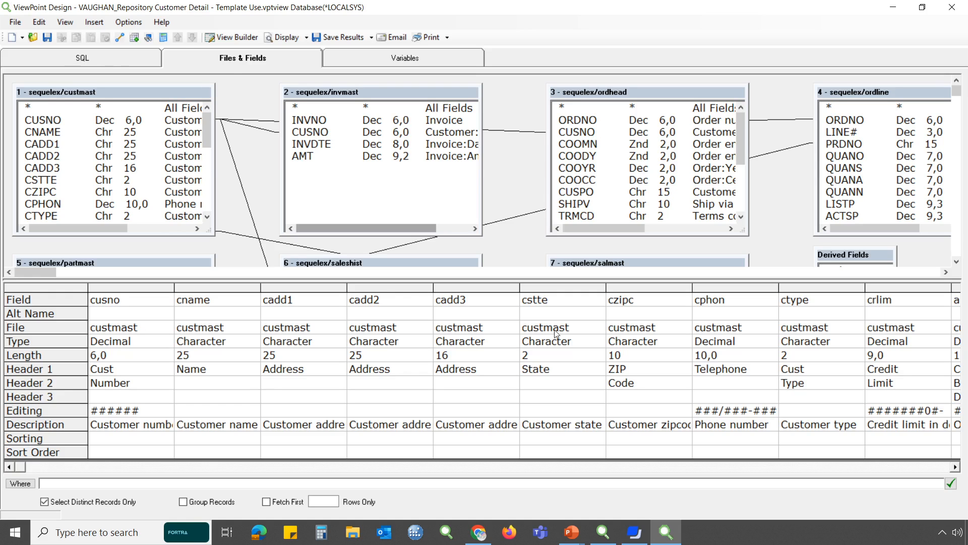
# Set the first header line of the cusno field to "Customer"
pyautogui.click(141, 410)
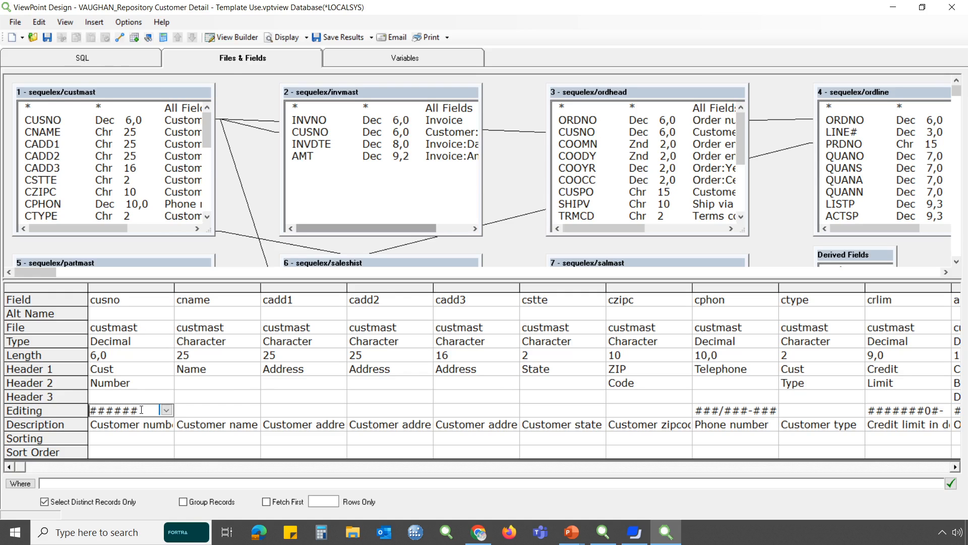
pyautogui.click(145, 373)
pyautogui.click(143, 387)
pyautogui.click(143, 398)
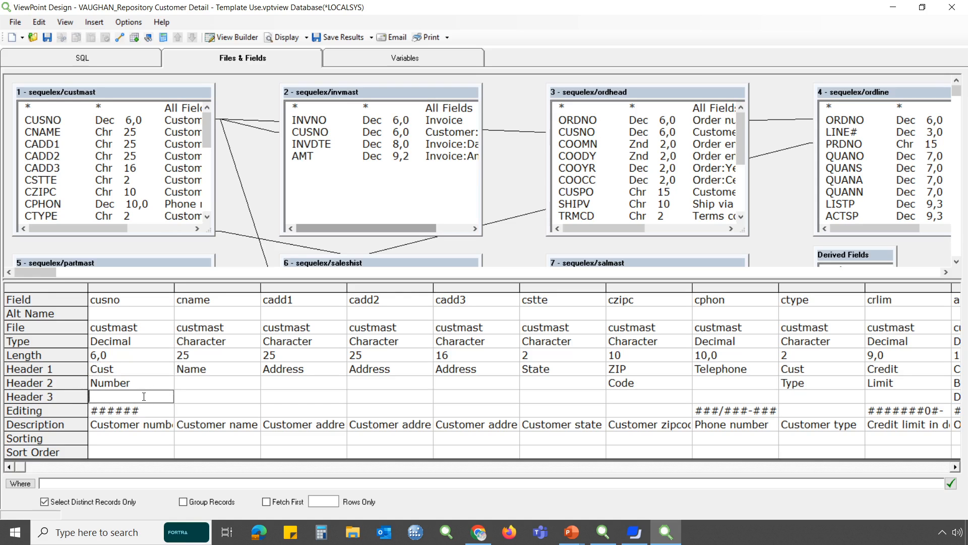
pyautogui.click(146, 373)
pyautogui.write('Customer')
pyautogui.press('Down')
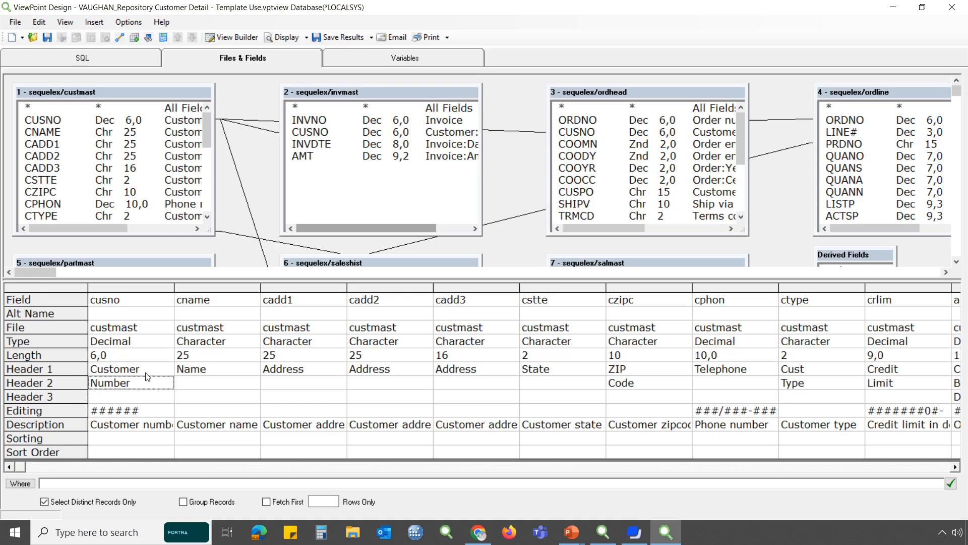
# Close the Customer Detail - Template Use design and save the changes to the repository
pyautogui.click(953, 9)
pyautogui.click(447, 307)
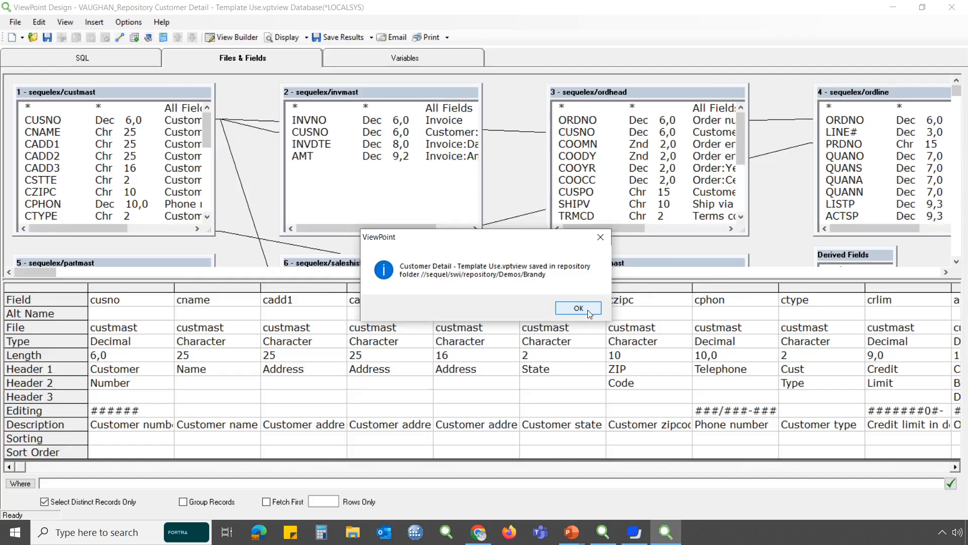
pyautogui.click(588, 312)
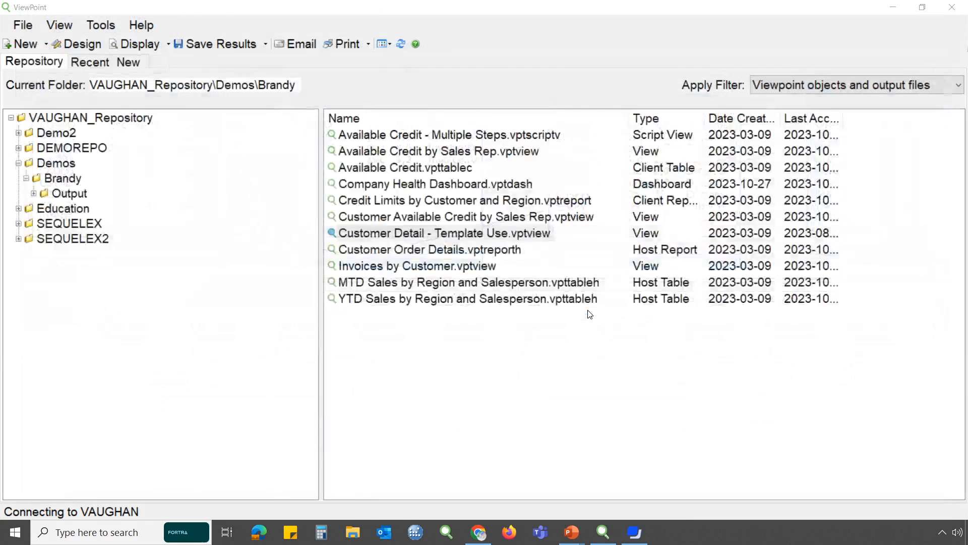
# Examine the save, email, print and Excel output options available for the Customer Detail - Template Use view
pyautogui.rightClick(521, 237)
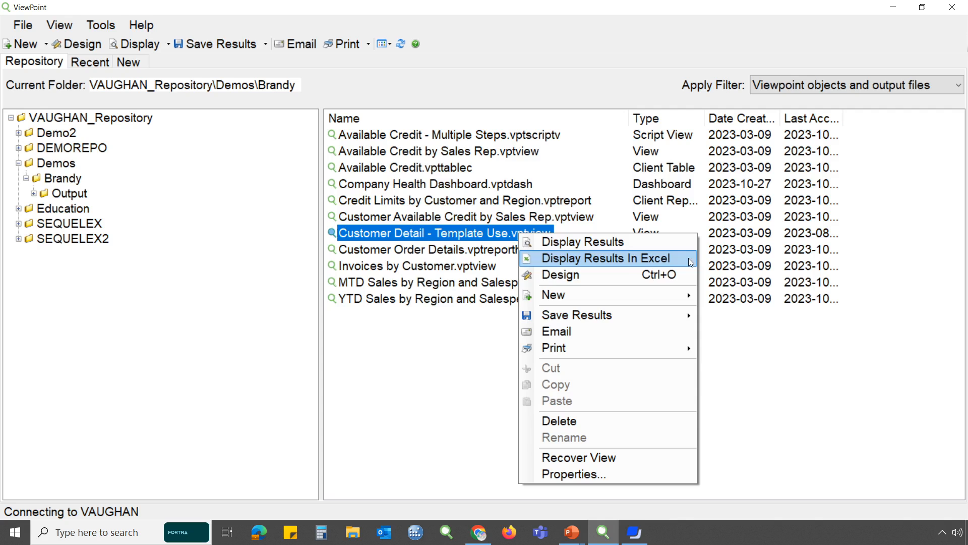
pyautogui.moveTo(691, 317)
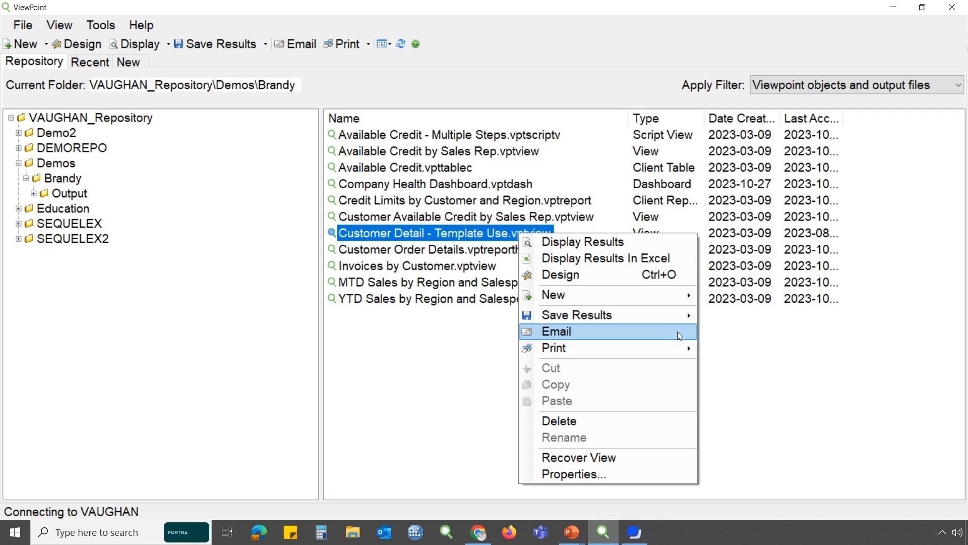
pyautogui.moveTo(669, 351)
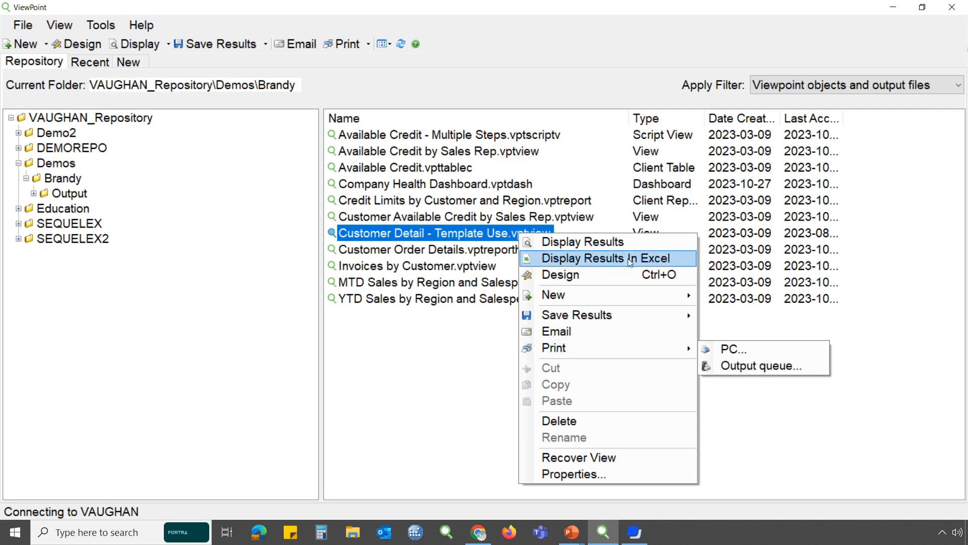
pyautogui.moveTo(633, 326)
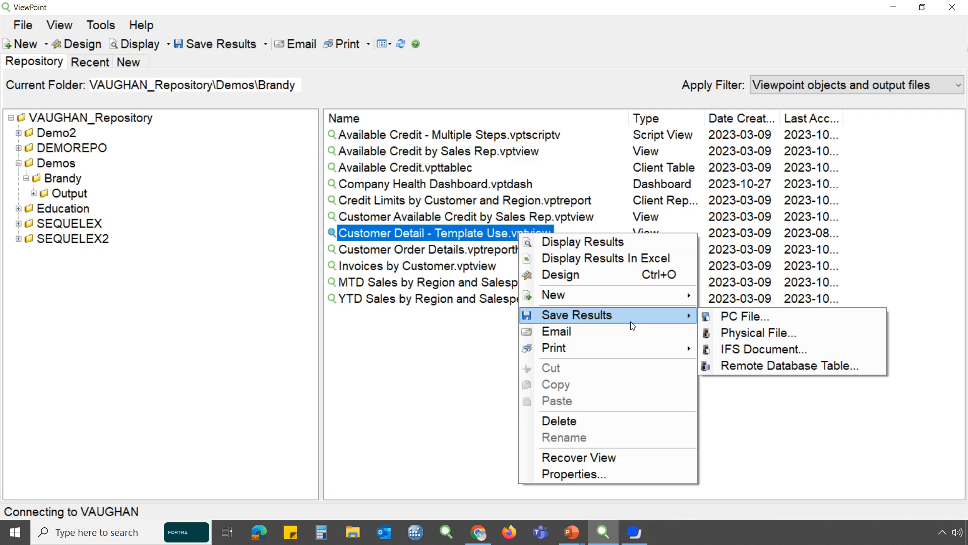
pyautogui.click(458, 353)
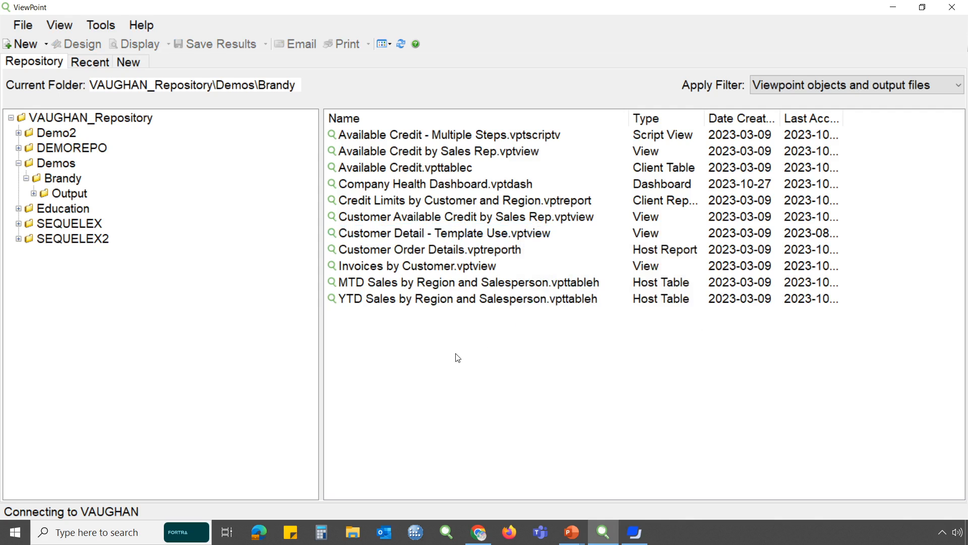
# Open the Available Credit by Sales Rep view in design mode and examine its SQL and its files and fields
pyautogui.rightClick(418, 154)
pyautogui.click(461, 196)
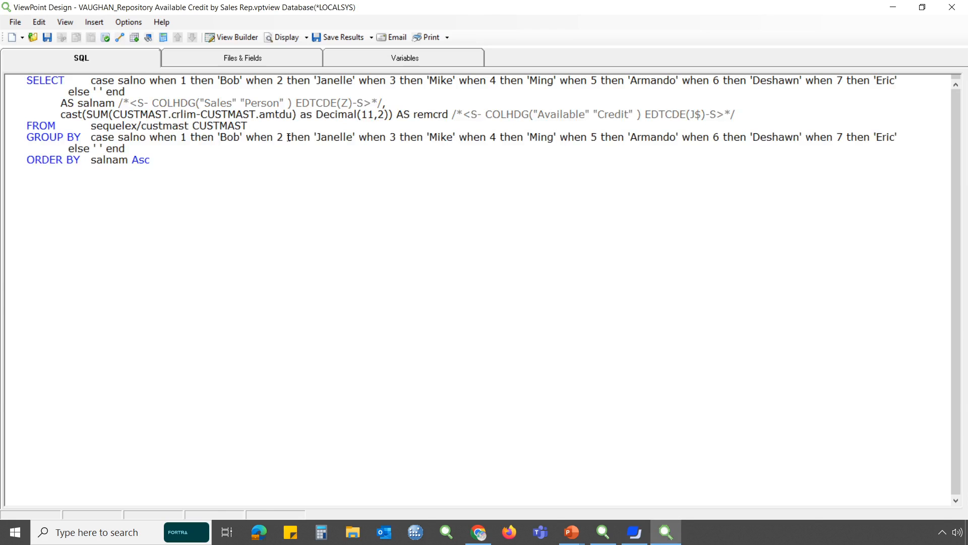
pyautogui.click(259, 56)
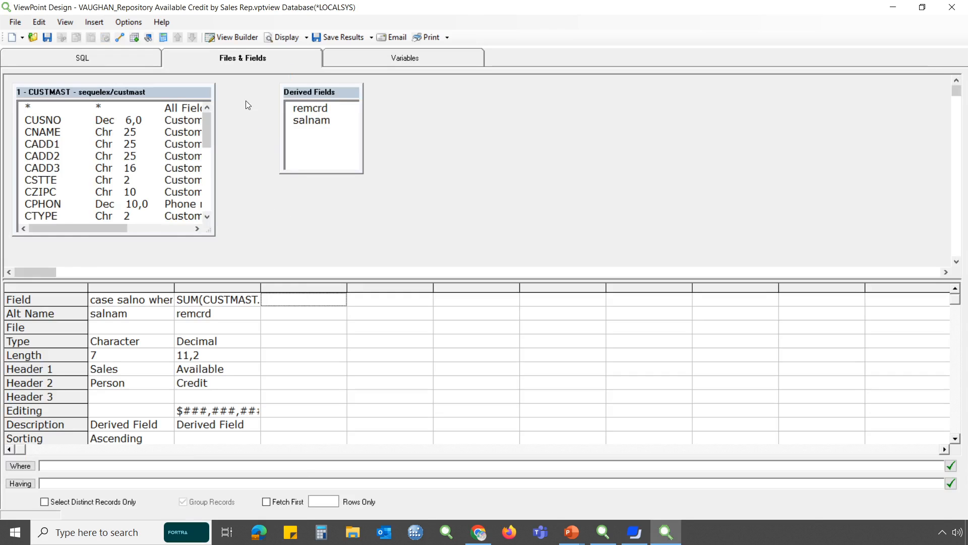
# Review the view's files, fields and filters in View Builder, and close the design without saving
pyautogui.click(233, 39)
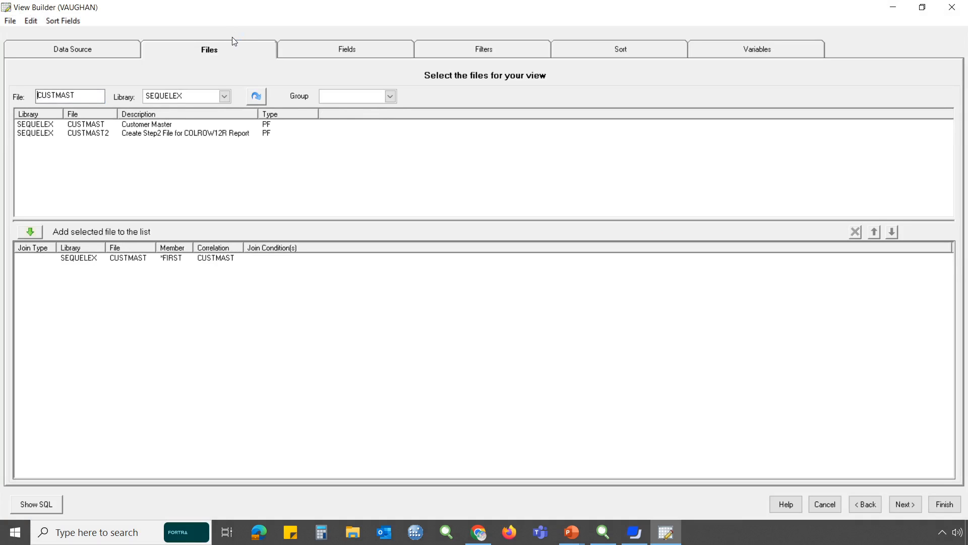
pyautogui.click(366, 49)
pyautogui.click(469, 50)
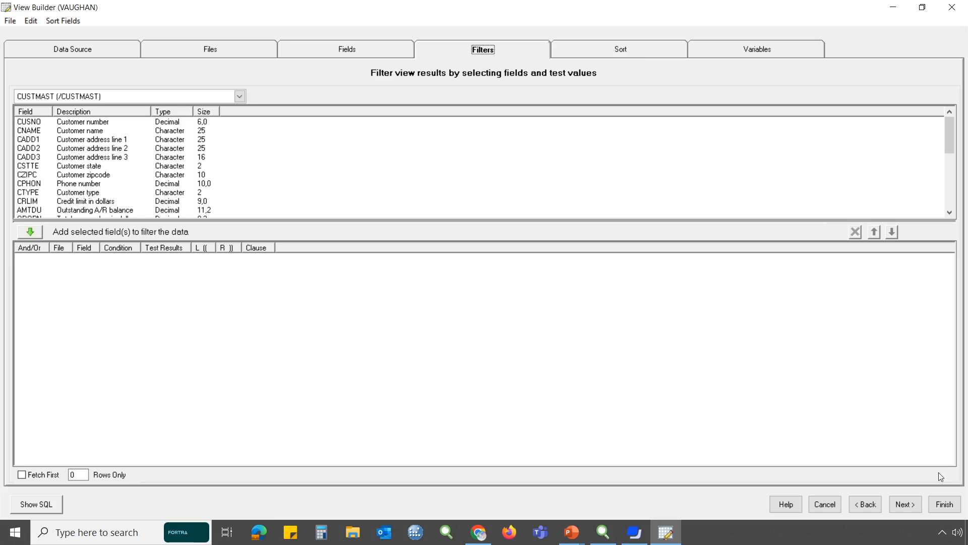
pyautogui.click(944, 504)
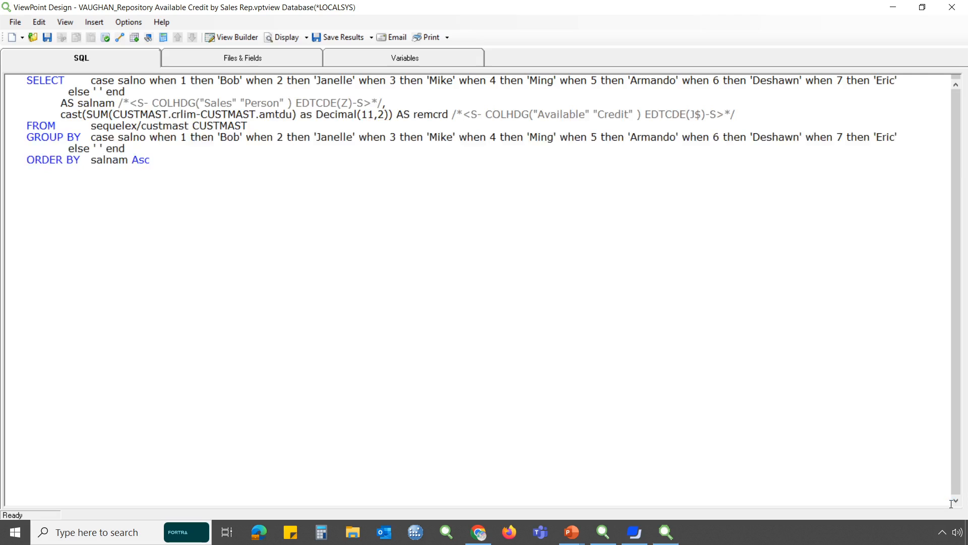
pyautogui.click(953, 7)
pyautogui.click(500, 308)
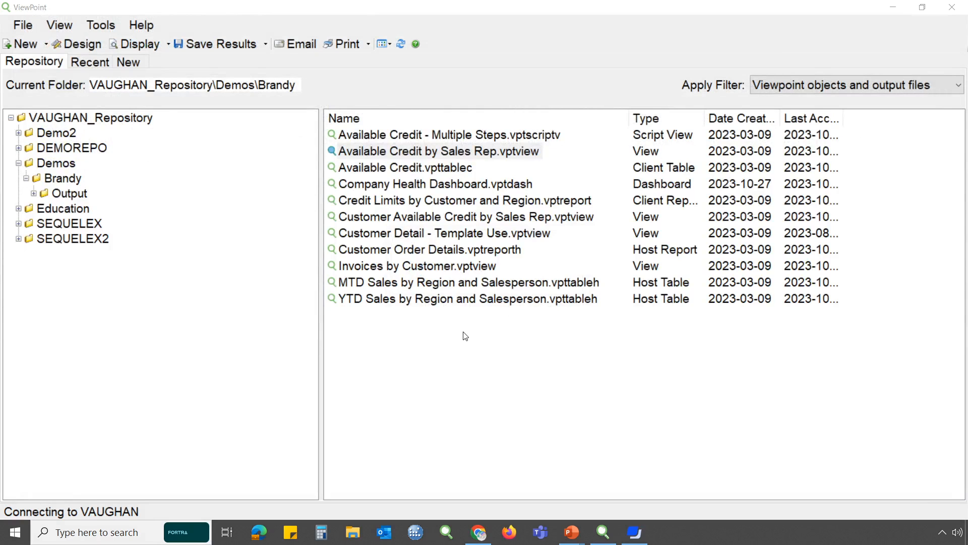
# Start a new view using Customer Detail - Template Use as template, selecting the Customer Number, Name, Cust Type and Current Balance Due columns
pyautogui.rightClick(455, 232)
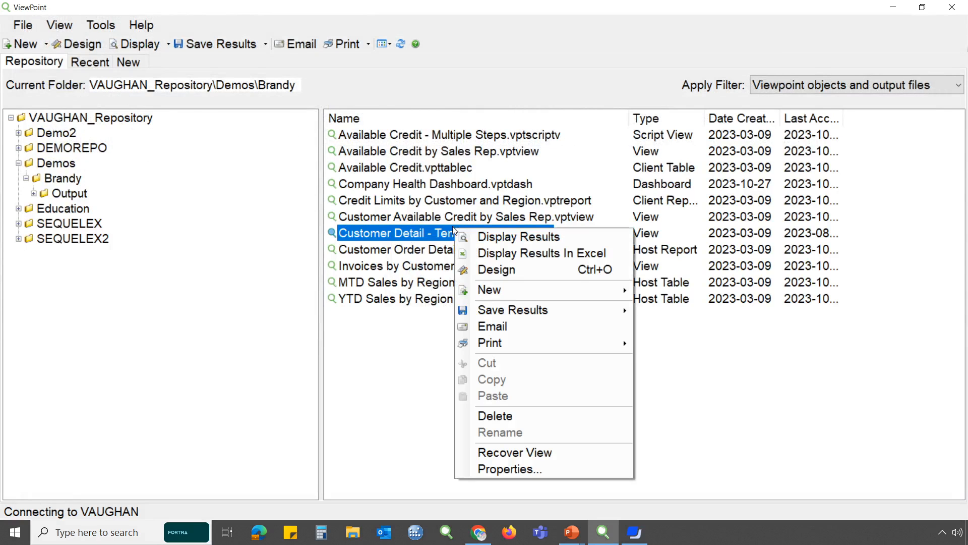
pyautogui.moveTo(532, 297)
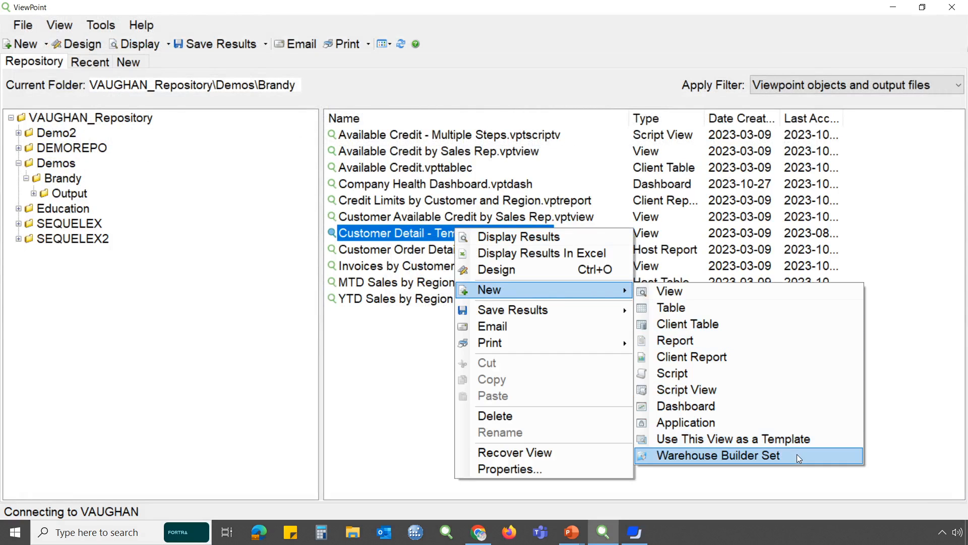
pyautogui.click(817, 443)
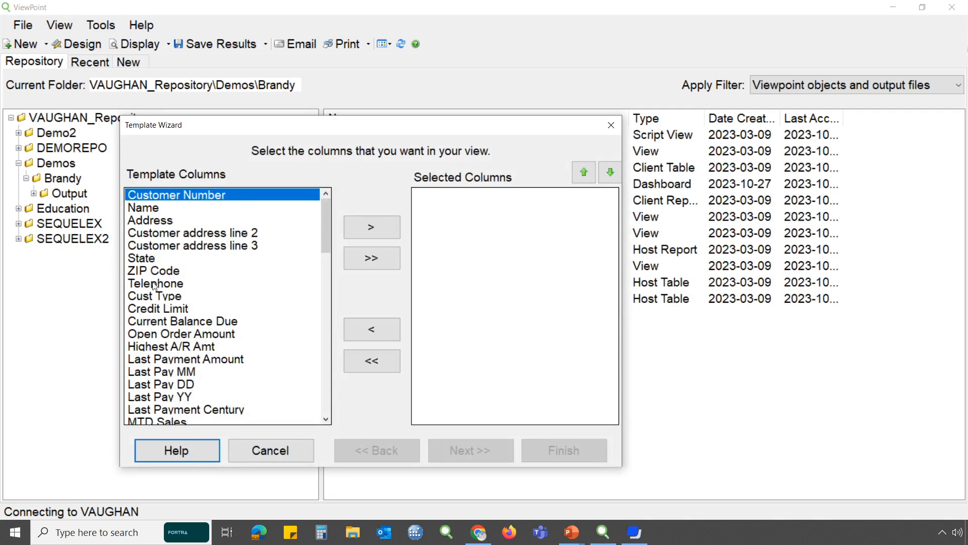
pyautogui.doubleClick(174, 195)
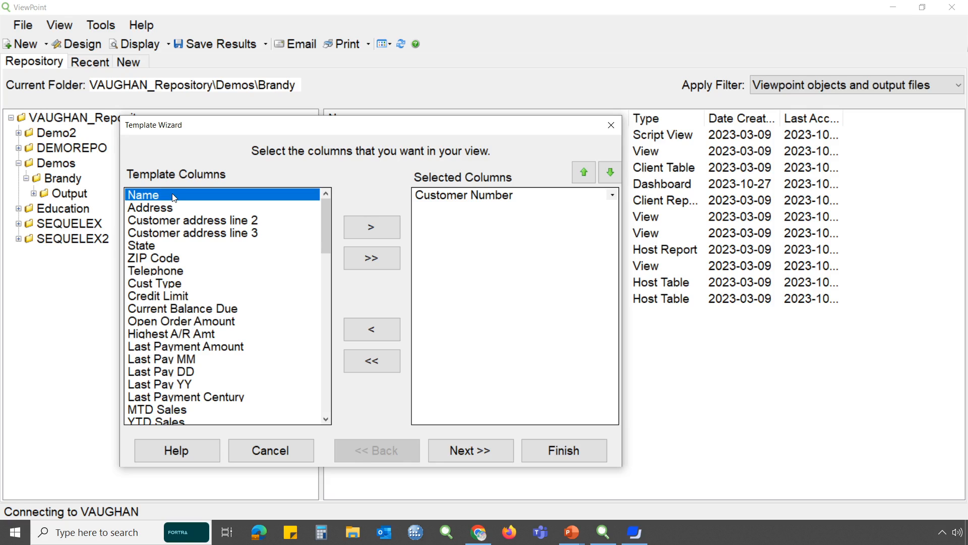
pyautogui.doubleClick(174, 196)
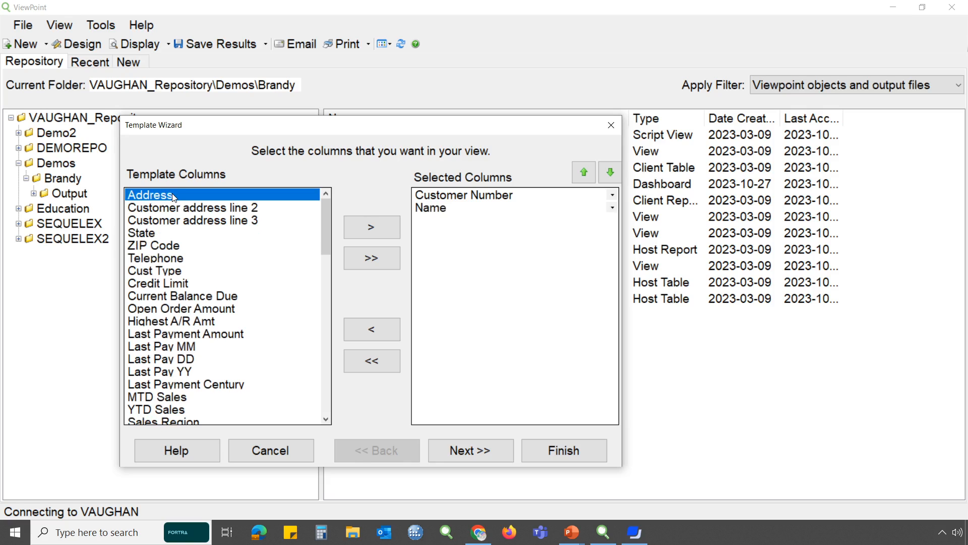
pyautogui.doubleClick(174, 271)
pyautogui.doubleClick(170, 284)
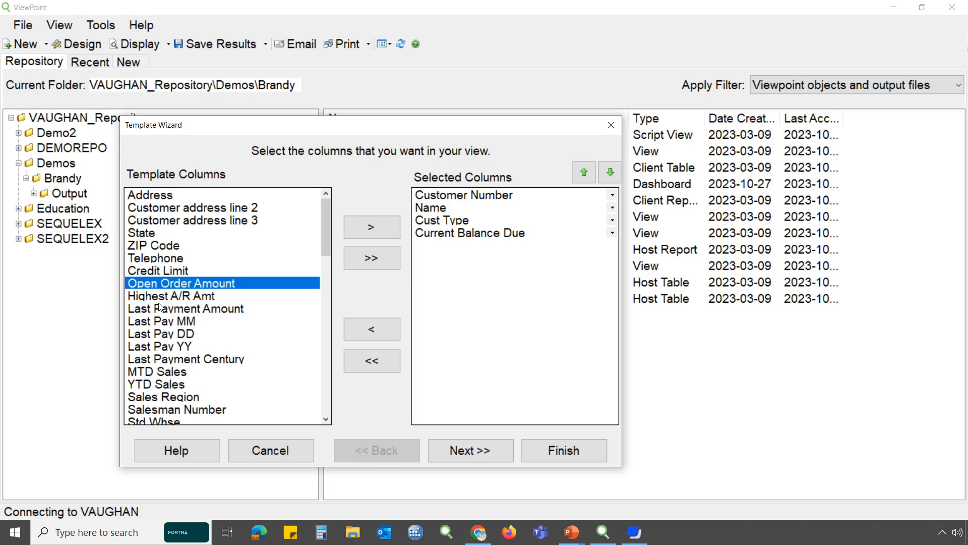
# Apply a Sum to Current Balance Due, leave the filters empty, and sort by Customer Number ascending to finish the template wizard
pyautogui.click(613, 233)
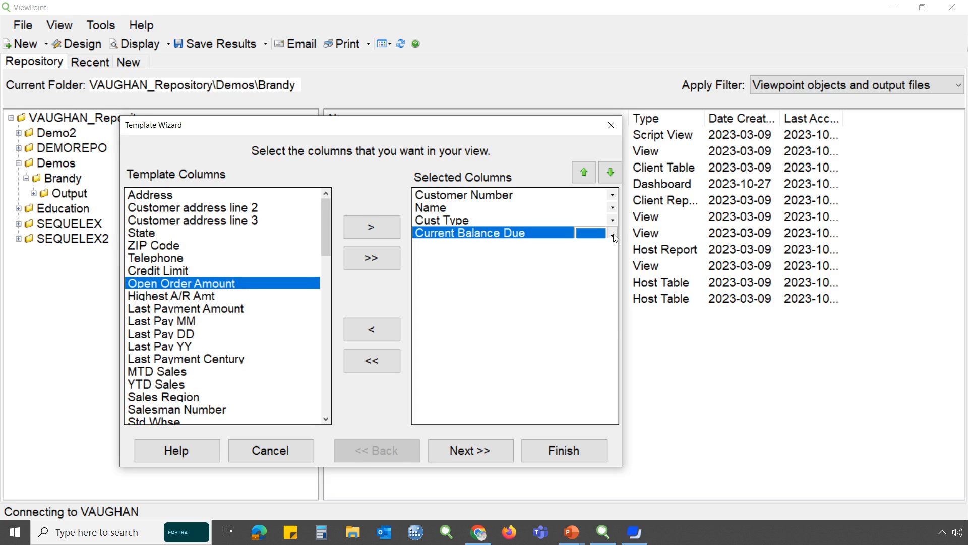
pyautogui.click(602, 265)
pyautogui.click(473, 459)
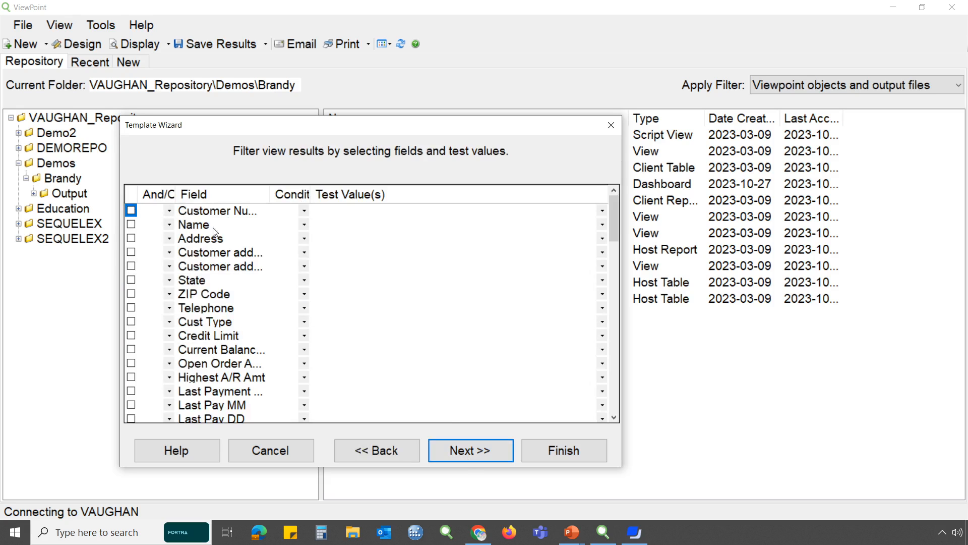
pyautogui.click(476, 452)
pyautogui.click(131, 211)
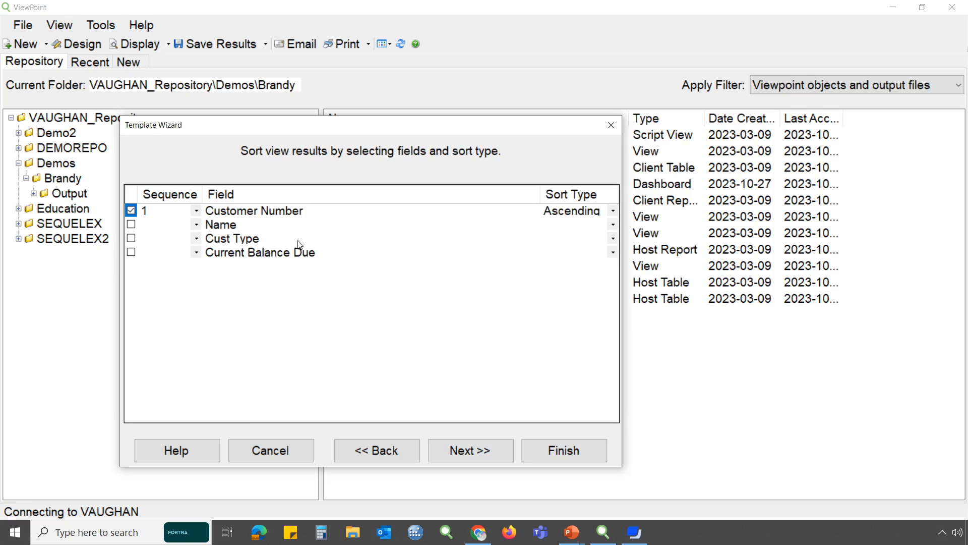
pyautogui.click(575, 451)
# Show the SQL generated for the template-based view, widen its window to read the statement, and close it
pyautogui.click(177, 190)
pyautogui.click(178, 190)
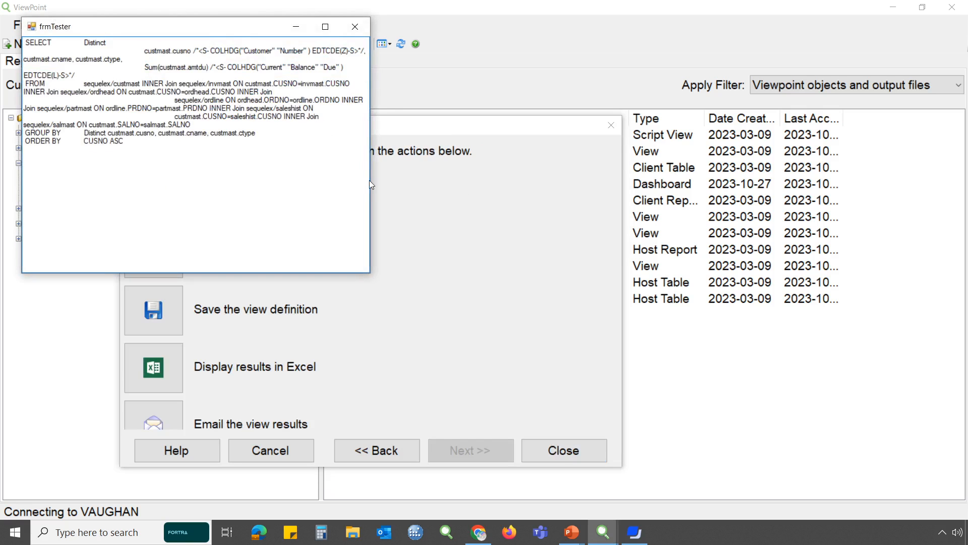
pyautogui.moveTo(371, 180); pyautogui.dragTo(685, 223)
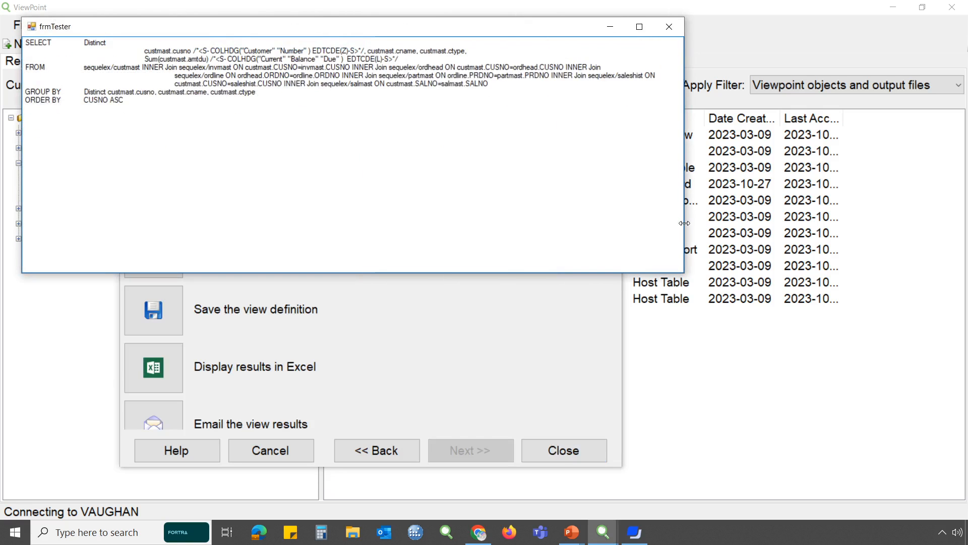
pyautogui.click(669, 27)
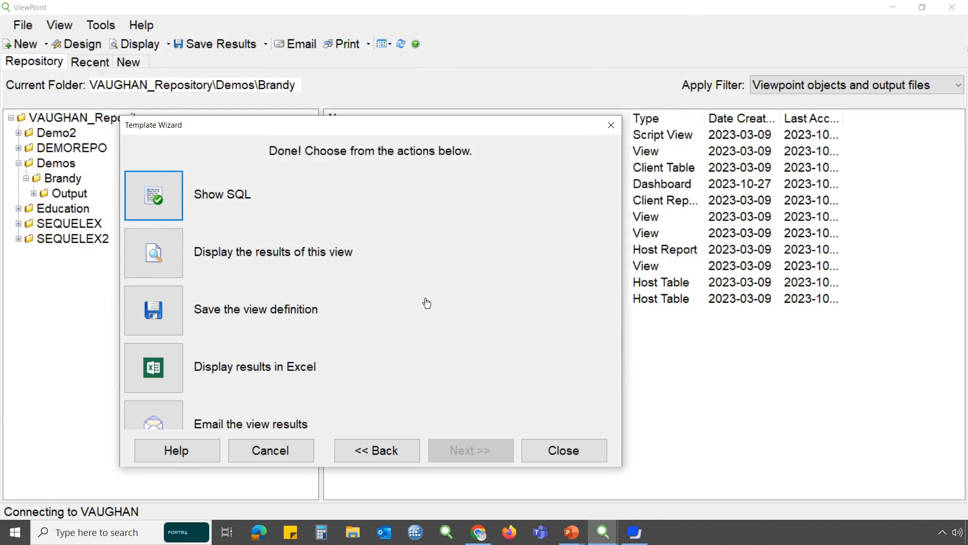
# Close the Template Wizard and discard the template-based view without saving
pyautogui.click(560, 456)
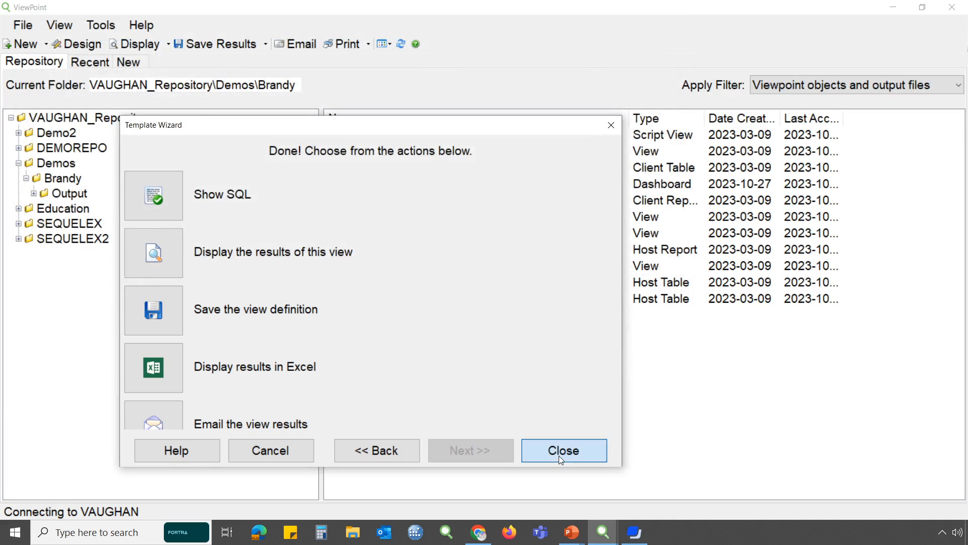
pyautogui.click(517, 307)
pyautogui.click(576, 453)
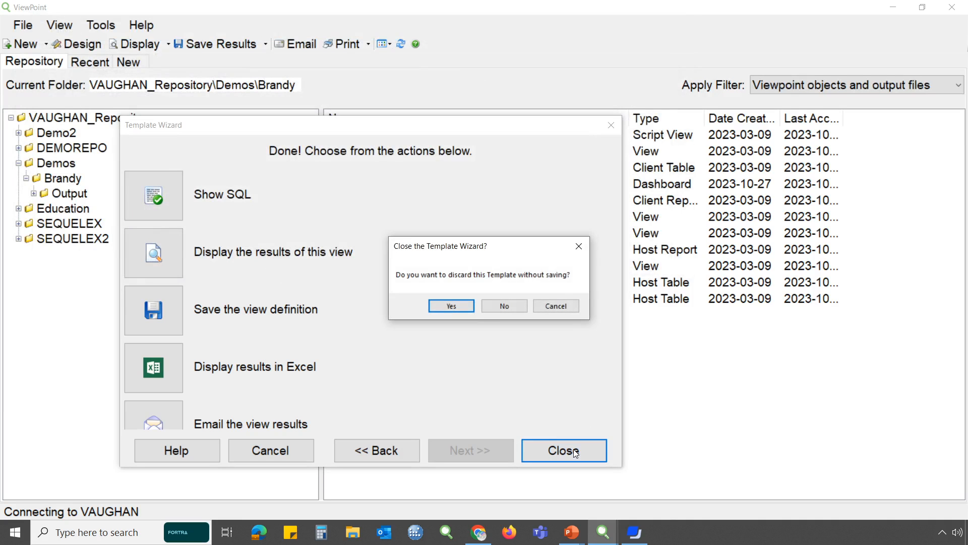
pyautogui.click(468, 308)
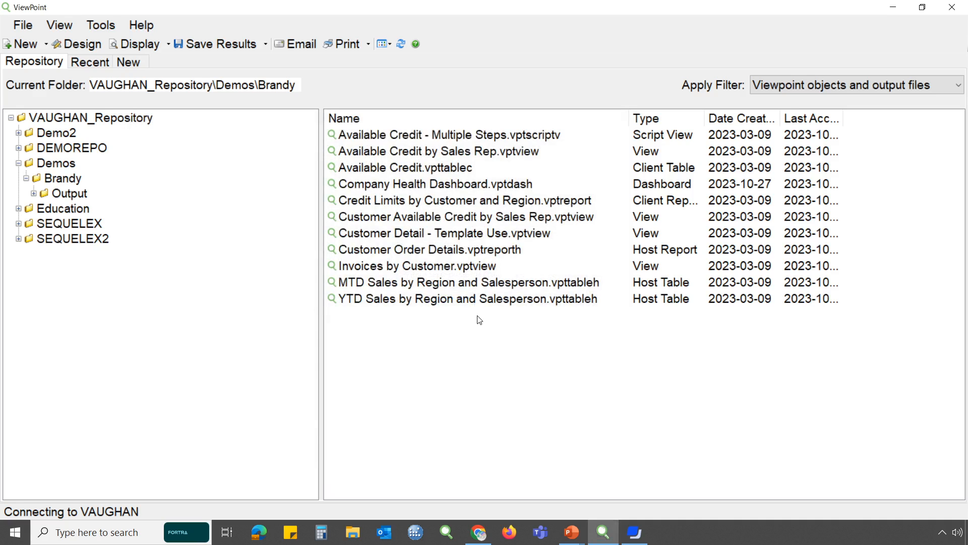
# Switch to the Sequel web interface in Chrome and log in with the saved demo user ID and password, using VAUGHAN as authentication provider
pyautogui.press('alt')
pyautogui.hotkey('alt', 'Tab')
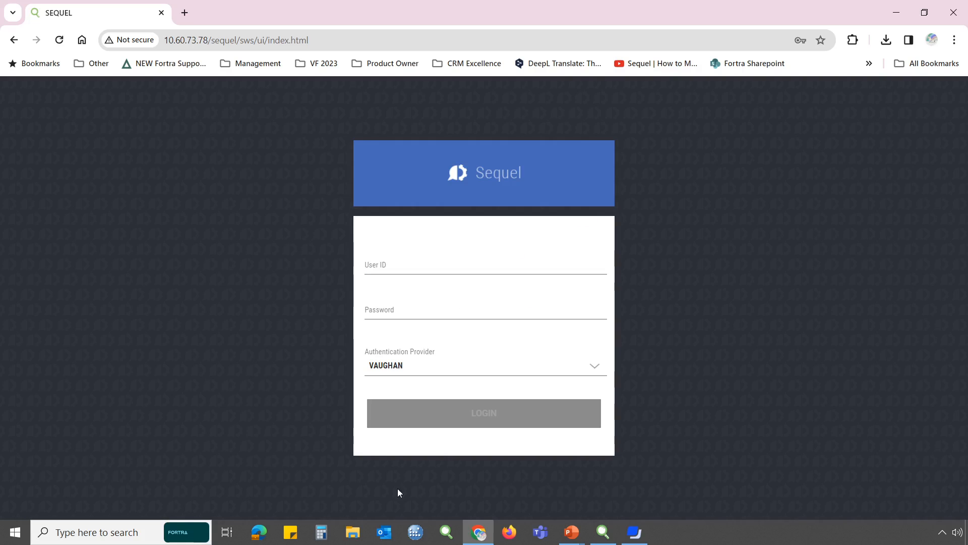
pyautogui.click(401, 263)
pyautogui.click(460, 298)
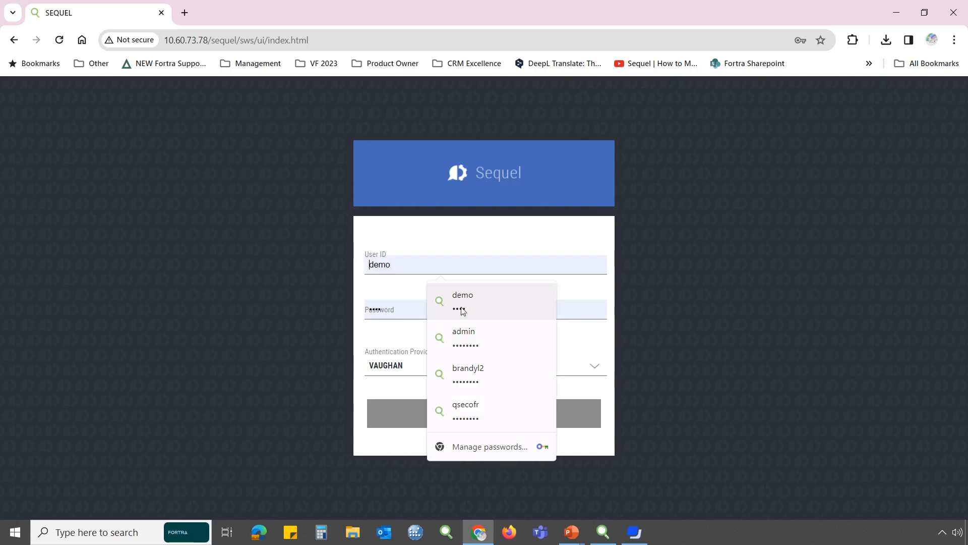
pyautogui.click(460, 299)
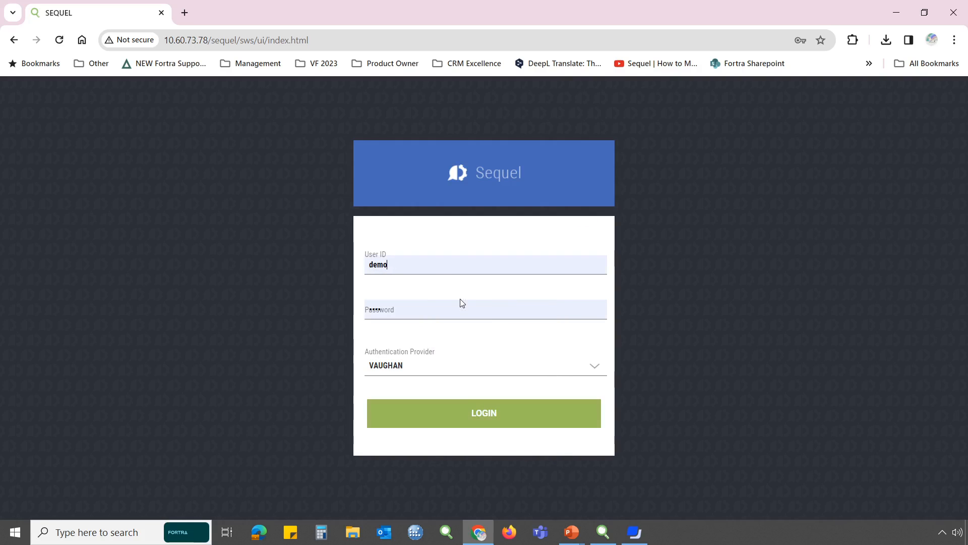
pyautogui.click(596, 371)
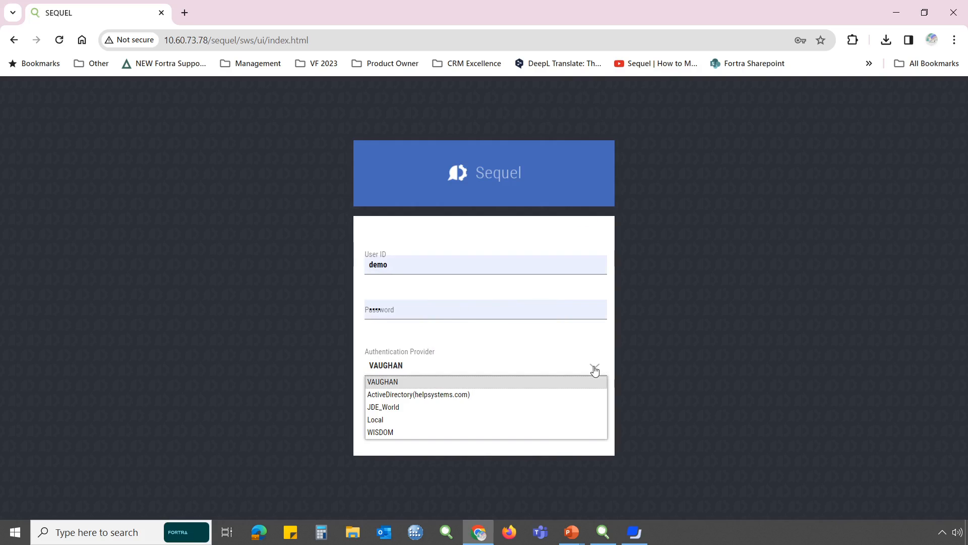
pyautogui.click(596, 370)
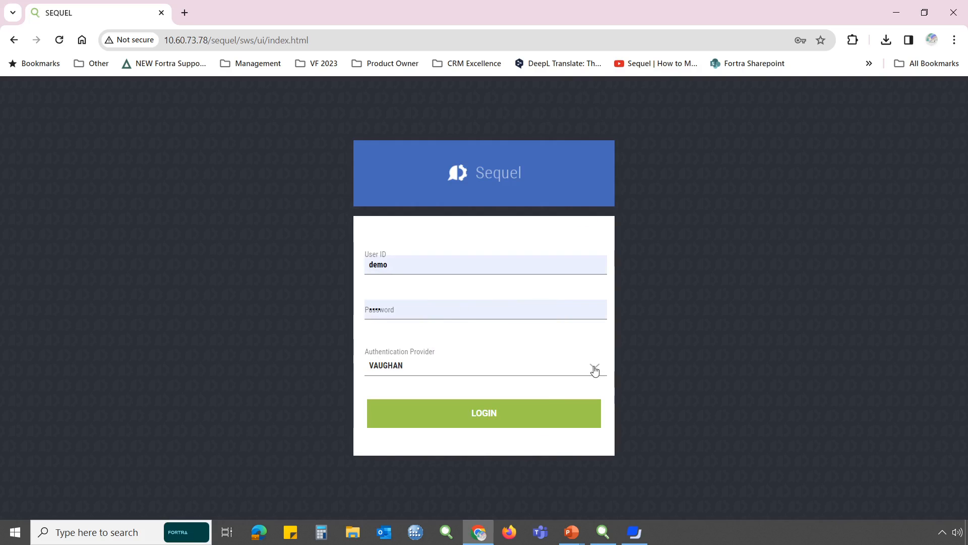
pyautogui.click(534, 420)
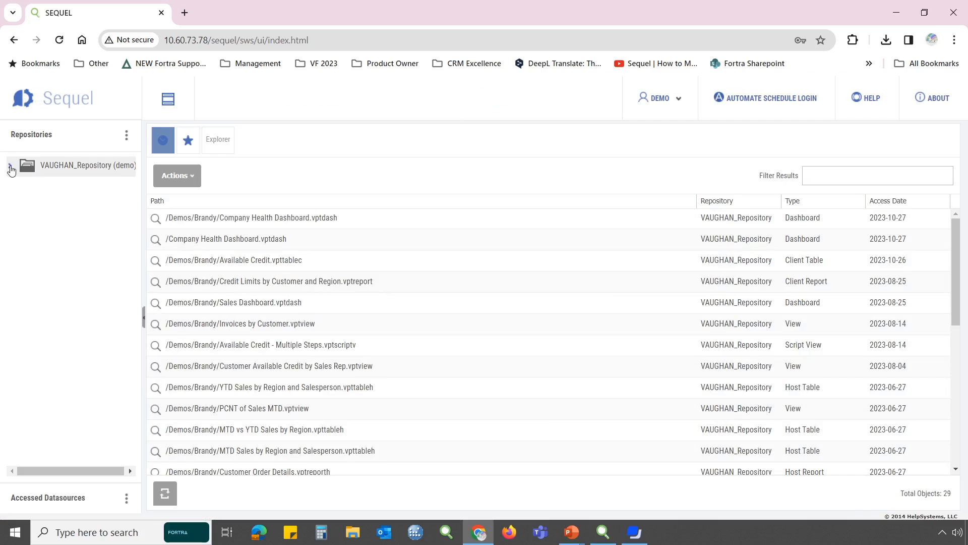
# Open the Company Health Dashboard from the subfolder of Demos in VAUGHAN_Repository, choosing a credentials option for access to VAUGHAN_LOCALSYS
pyautogui.click(10, 166)
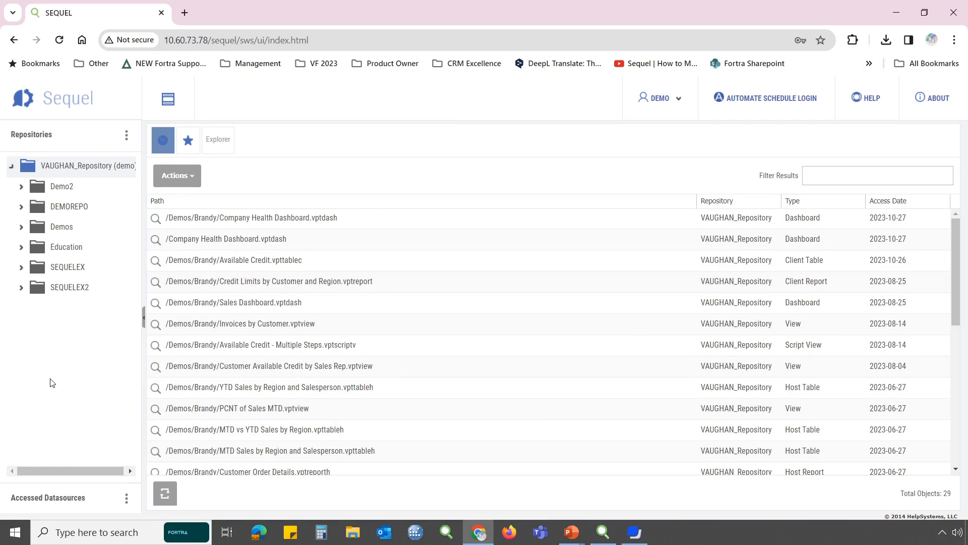
pyautogui.click(21, 226)
pyautogui.click(68, 250)
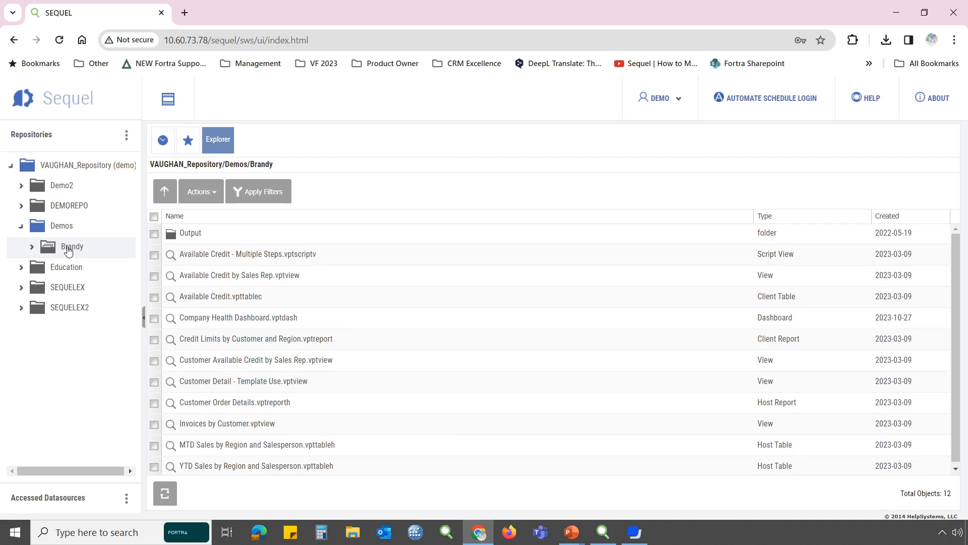
pyautogui.doubleClick(308, 318)
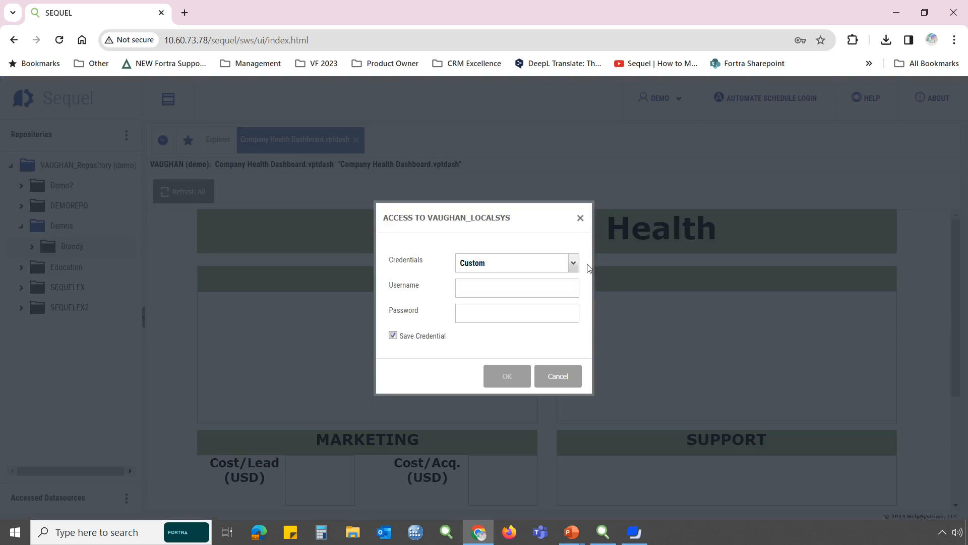
pyautogui.click(574, 263)
pyautogui.click(509, 304)
pyautogui.click(515, 377)
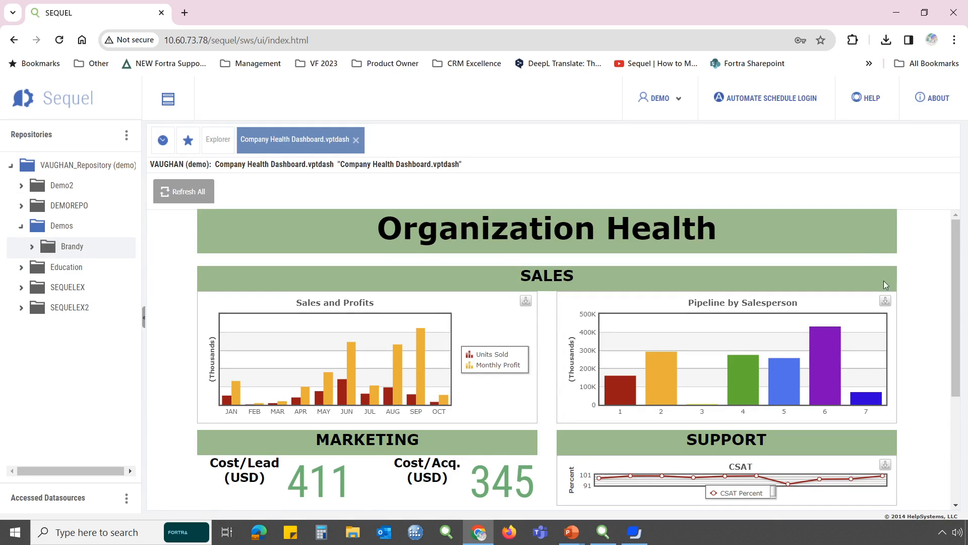
# Examine the dashboard's Sales, Marketing, Support and Inventory charts
pyautogui.scroll(-1, 926, 334)
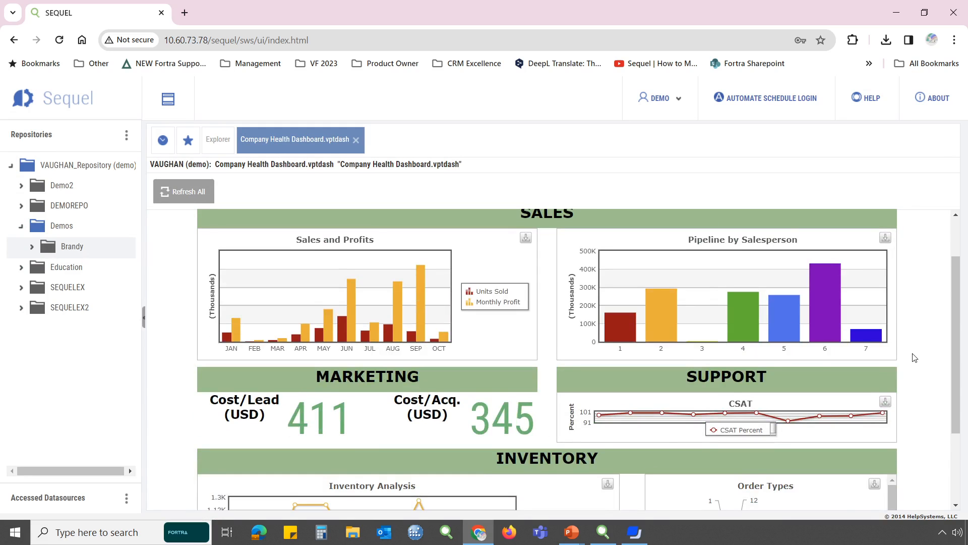
pyautogui.scroll(-2, 915, 358)
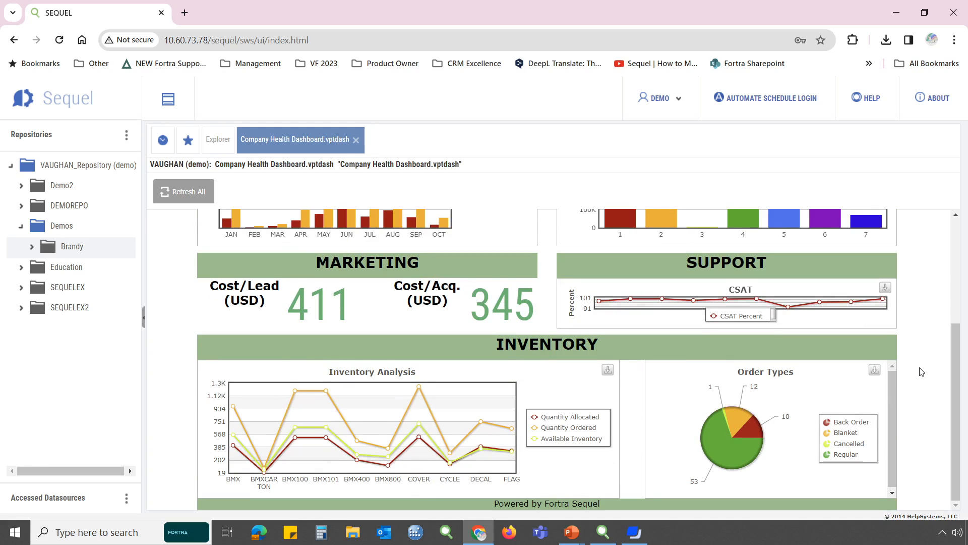
pyautogui.scroll(4, 922, 371)
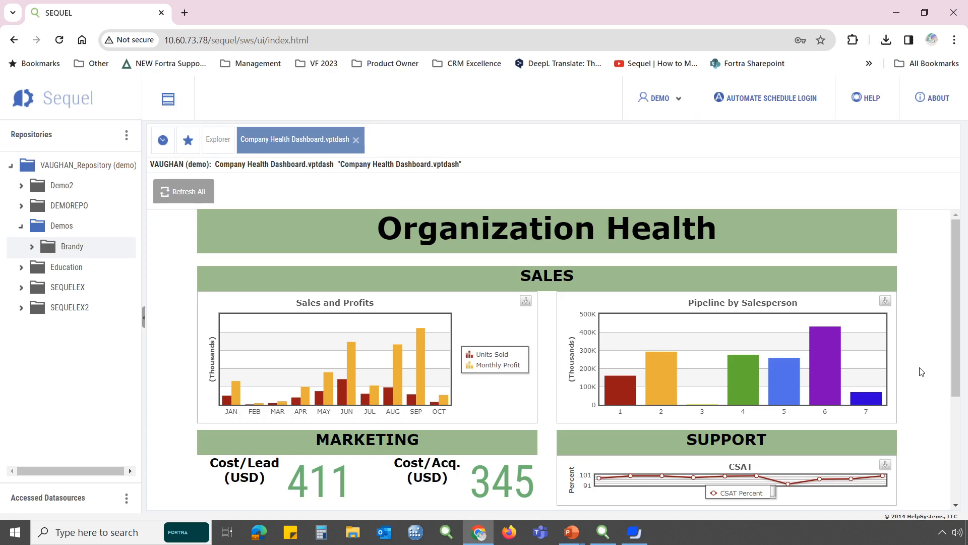
pyautogui.scroll(-1, 910, 362)
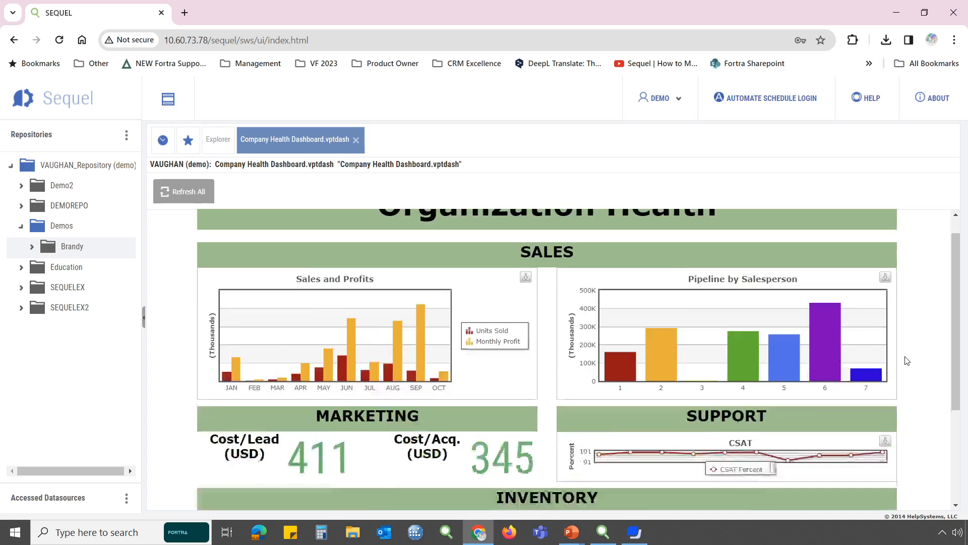
# Open the Available Credit client table, move State from the columns to the available fields, and expand all rows and columns
pyautogui.click(214, 147)
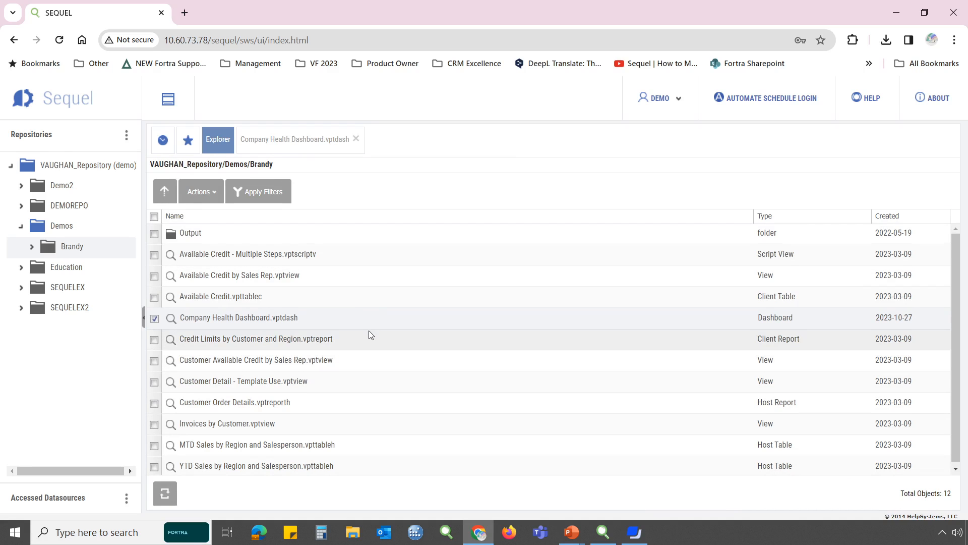
pyautogui.doubleClick(196, 296)
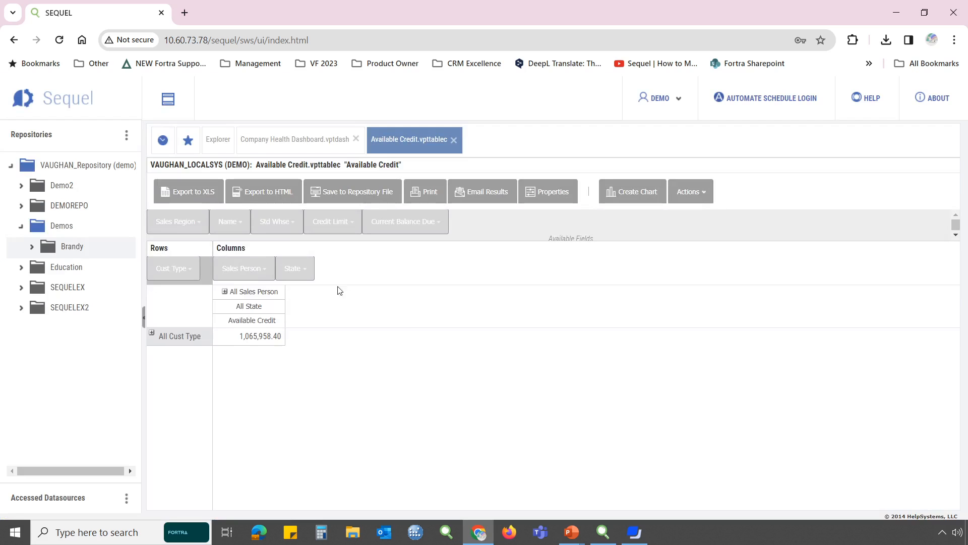
pyautogui.moveTo(298, 269); pyautogui.dragTo(366, 234)
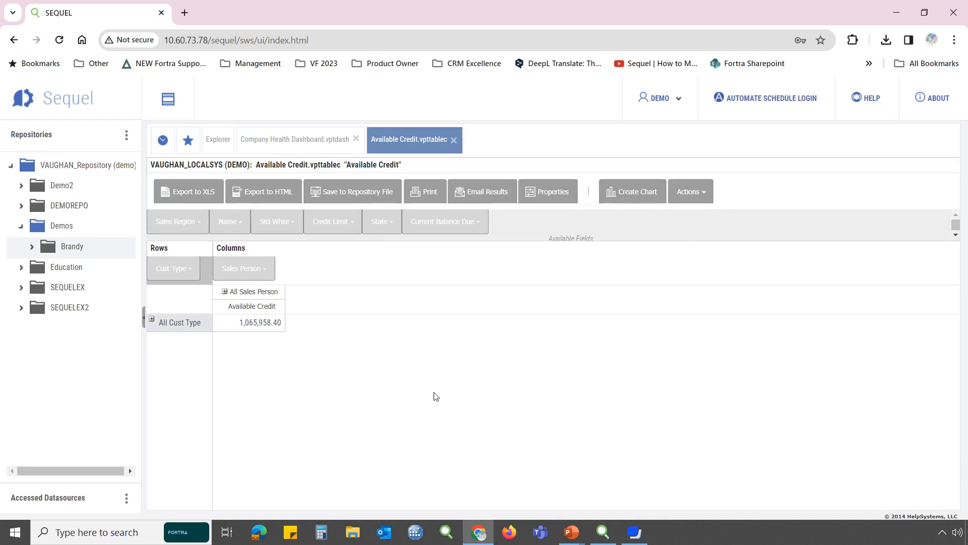
pyautogui.click(705, 197)
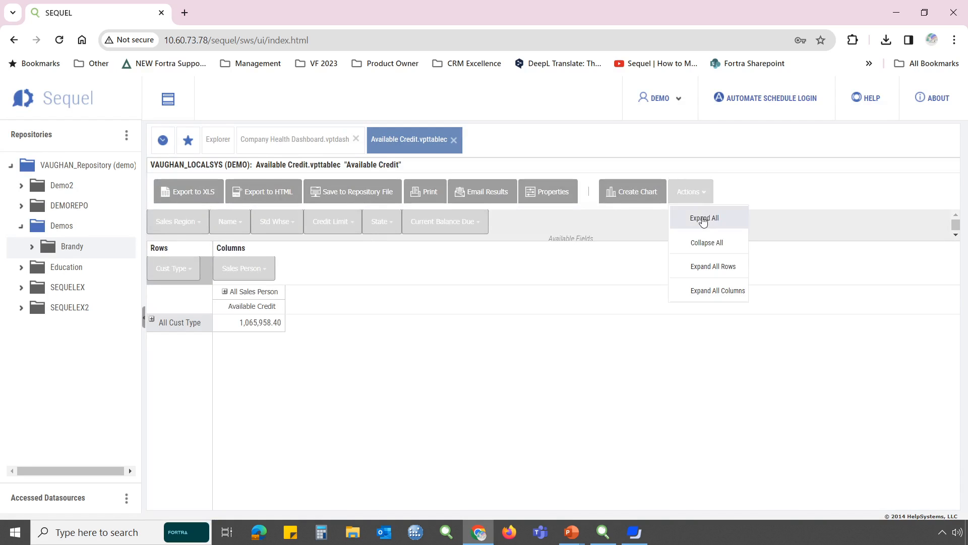
pyautogui.click(704, 218)
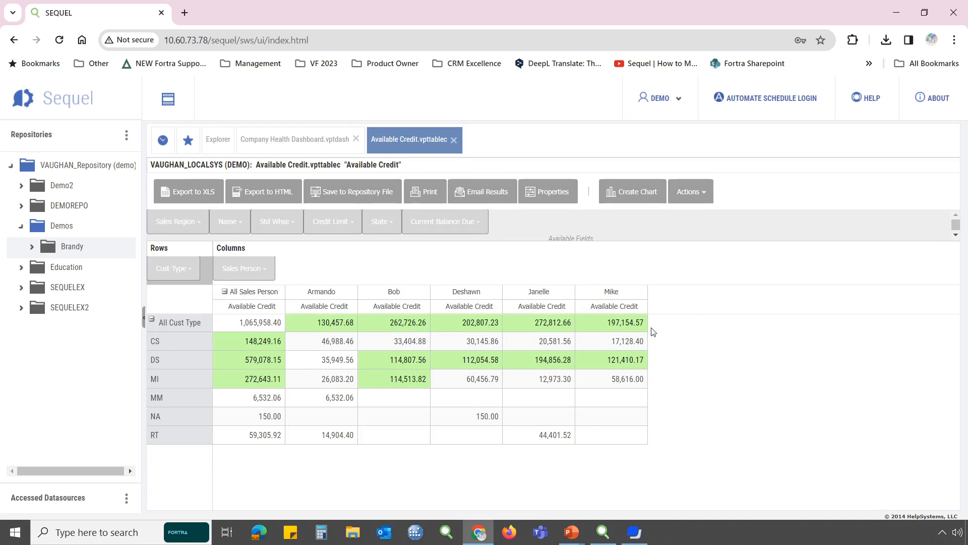
# View the client table details behind the first salesperson's total available credit, look through the customer records, and close the details
pyautogui.doubleClick(324, 322)
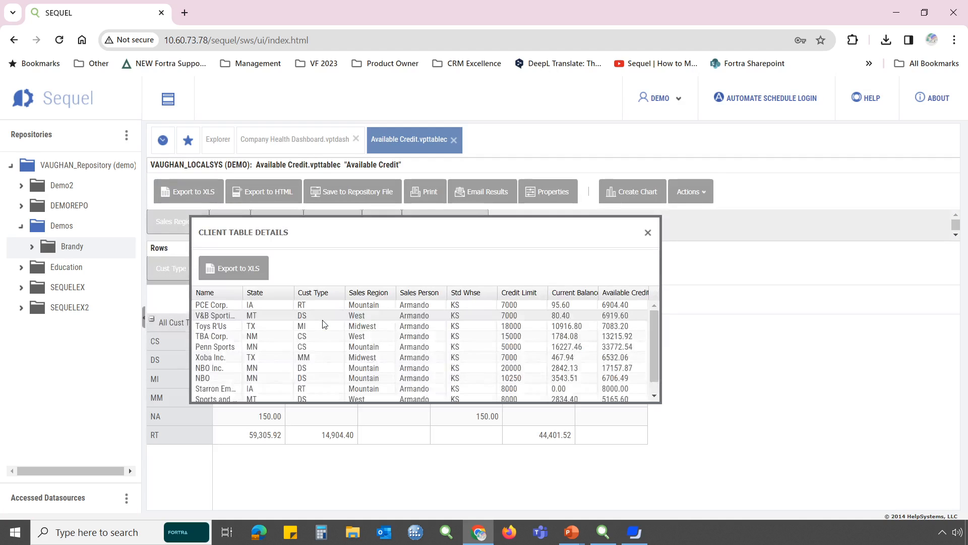
pyautogui.scroll(-1, 324, 324)
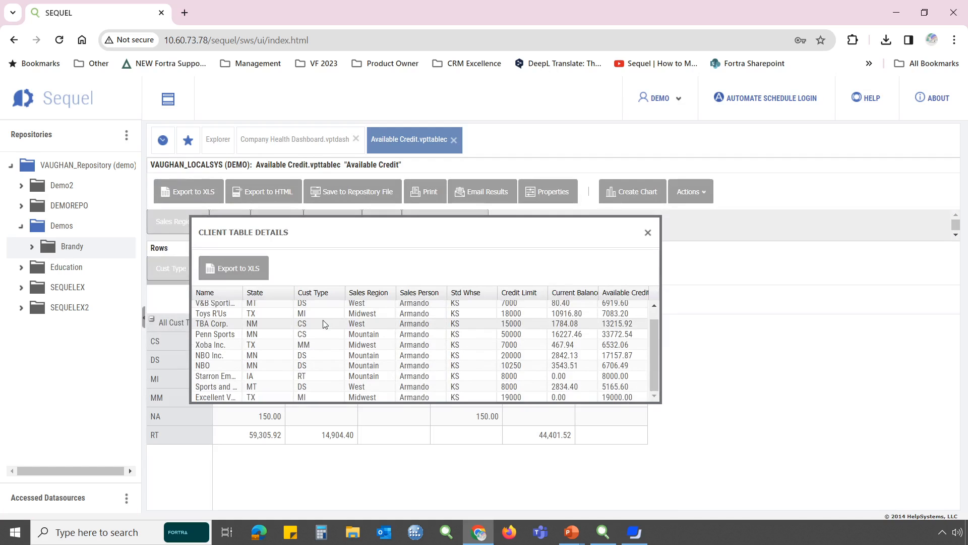
pyautogui.scroll(1, 324, 324)
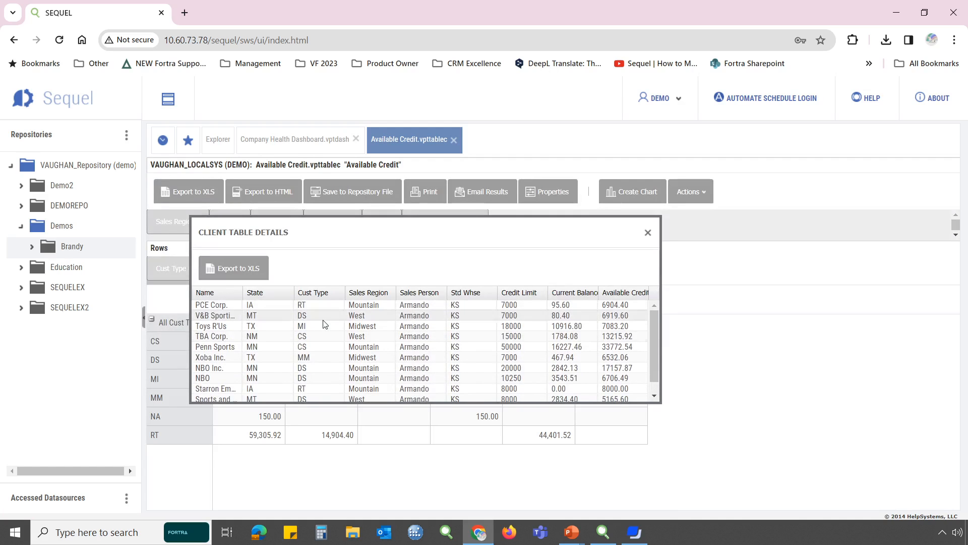
pyautogui.click(648, 232)
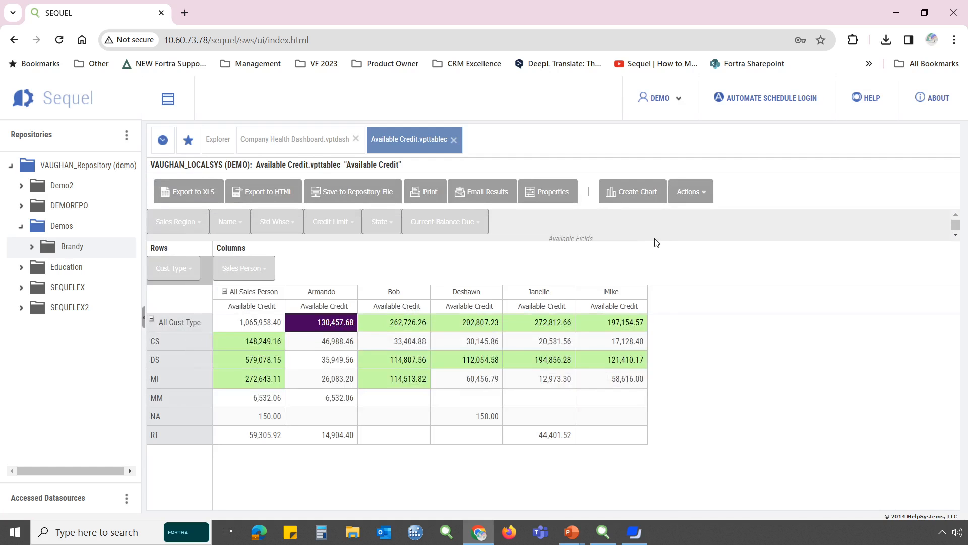
# Replace Cust Type with Sales Region in the table rows, expand the regions, and filter them to Midwest only
pyautogui.moveTo(181, 223)
pyautogui.mouseDown()
pyautogui.moveTo(207, 275)
pyautogui.moveTo(191, 277)
pyautogui.moveTo(195, 228)
pyautogui.mouseUp()
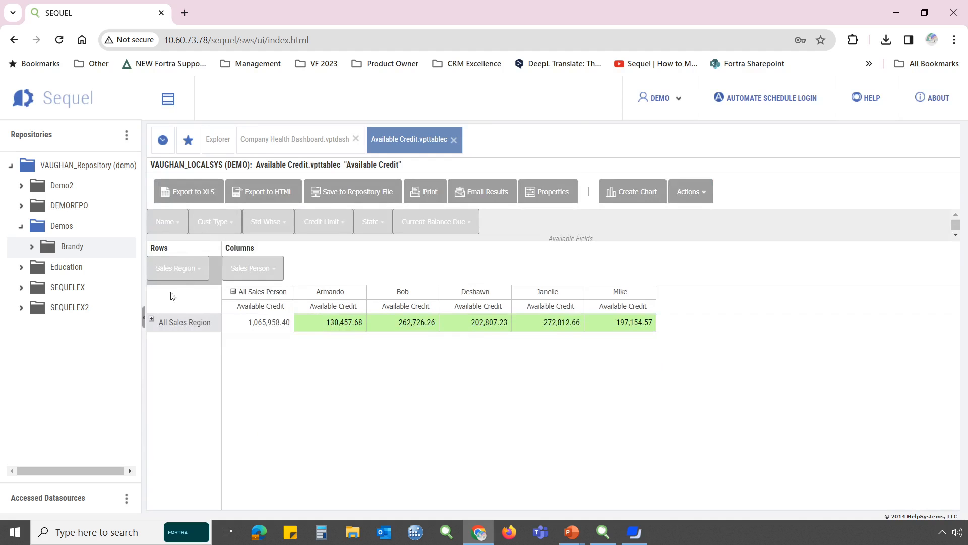
pyautogui.click(150, 320)
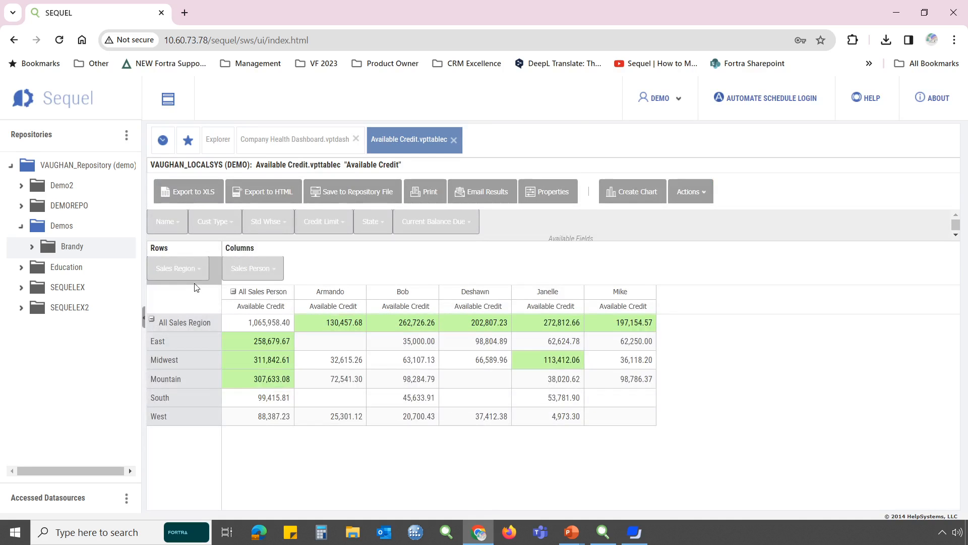
pyautogui.click(199, 270)
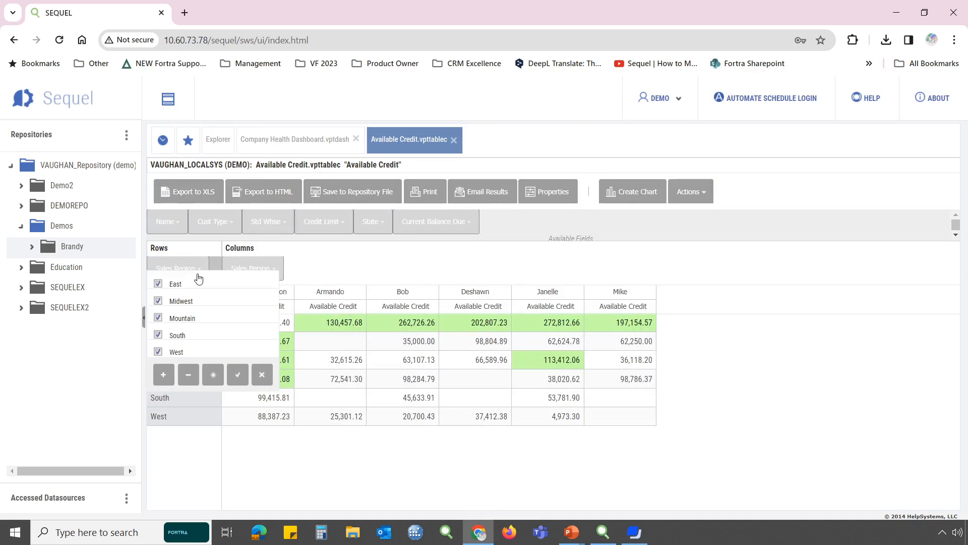
pyautogui.click(188, 374)
pyautogui.click(157, 298)
pyautogui.click(238, 374)
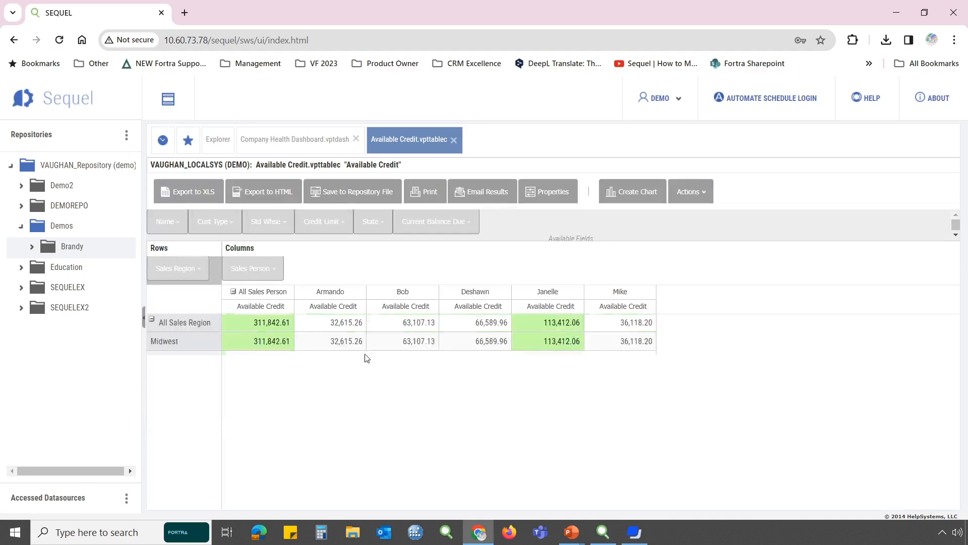
# Filter the Sales Person columns to exclude the last two salespeople in the list
pyautogui.click(275, 270)
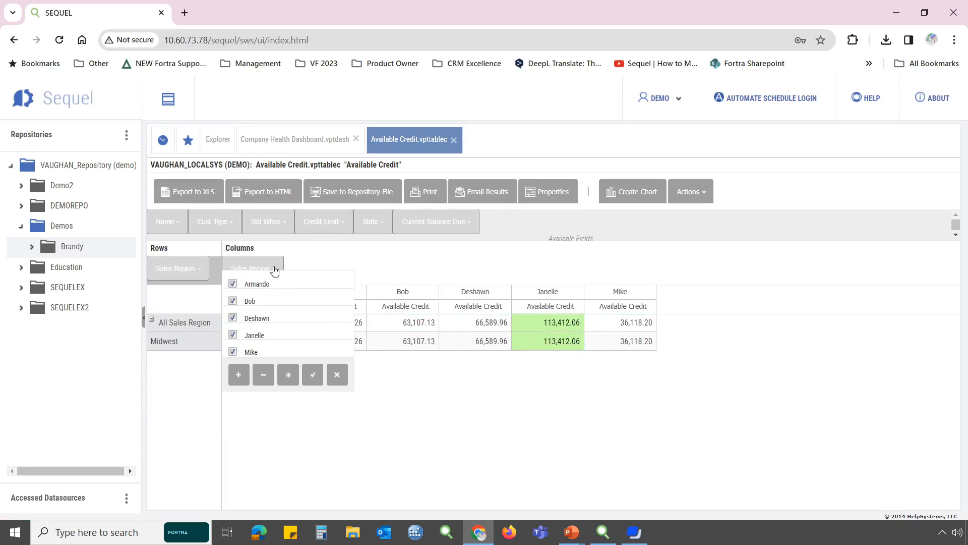
pyautogui.click(232, 350)
pyautogui.click(233, 332)
pyautogui.click(315, 379)
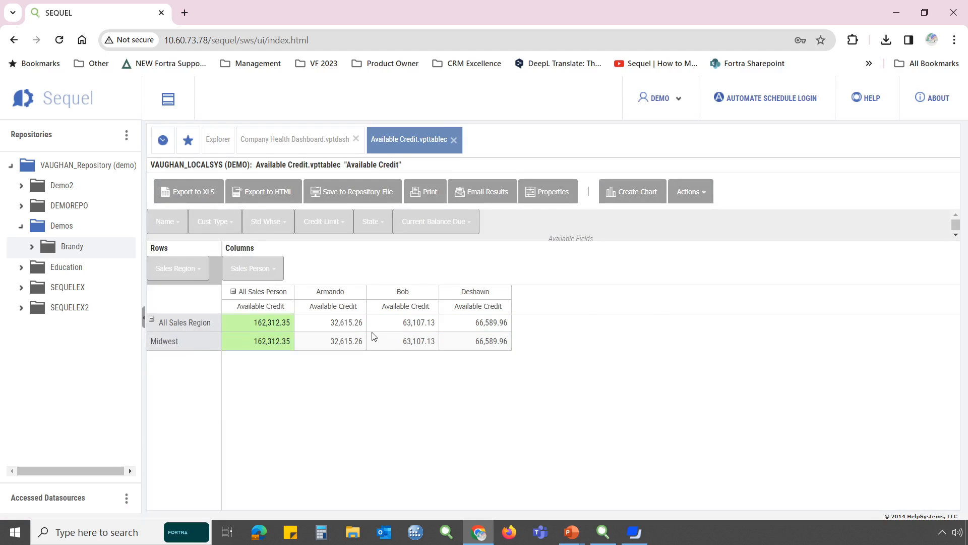
# Return to the Explorer, switch to ViewPoint, and choose DatePRMT.dbq from the Showcase Queries folder for a single-file ShowCase import
pyautogui.click(218, 142)
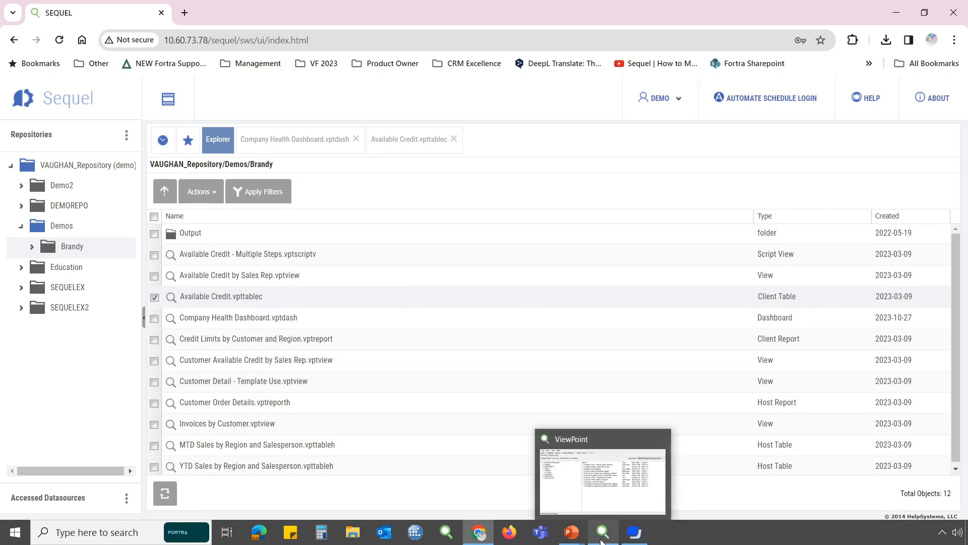
pyautogui.click(601, 540)
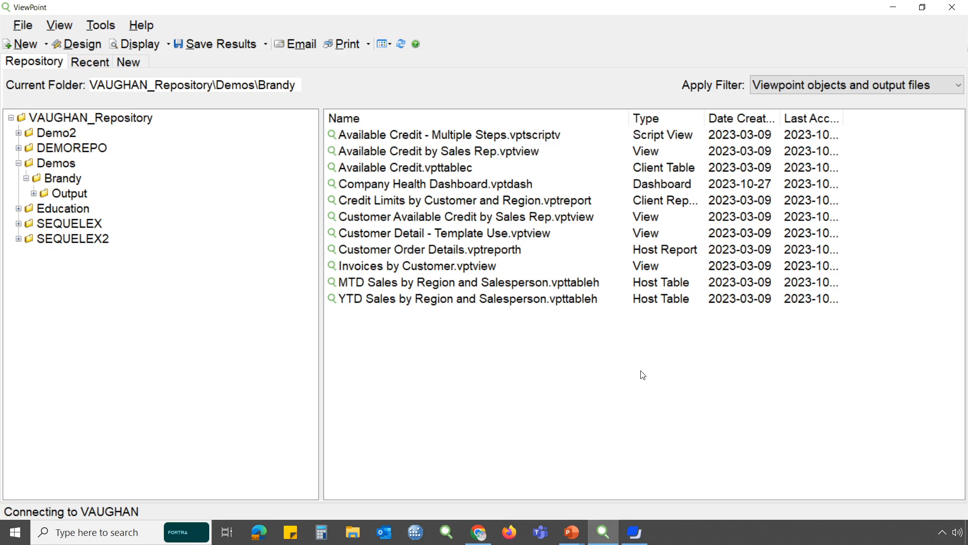
pyautogui.click(24, 25)
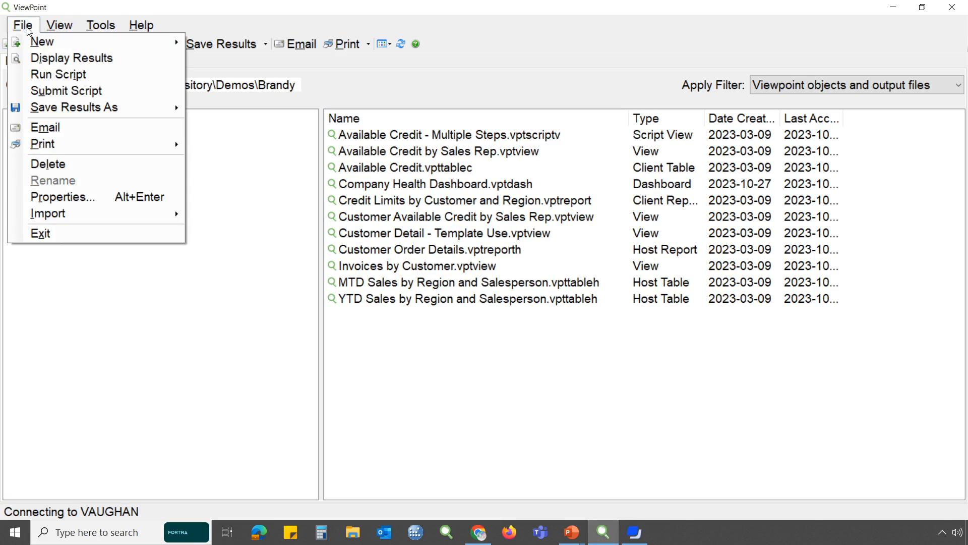
pyautogui.moveTo(71, 214)
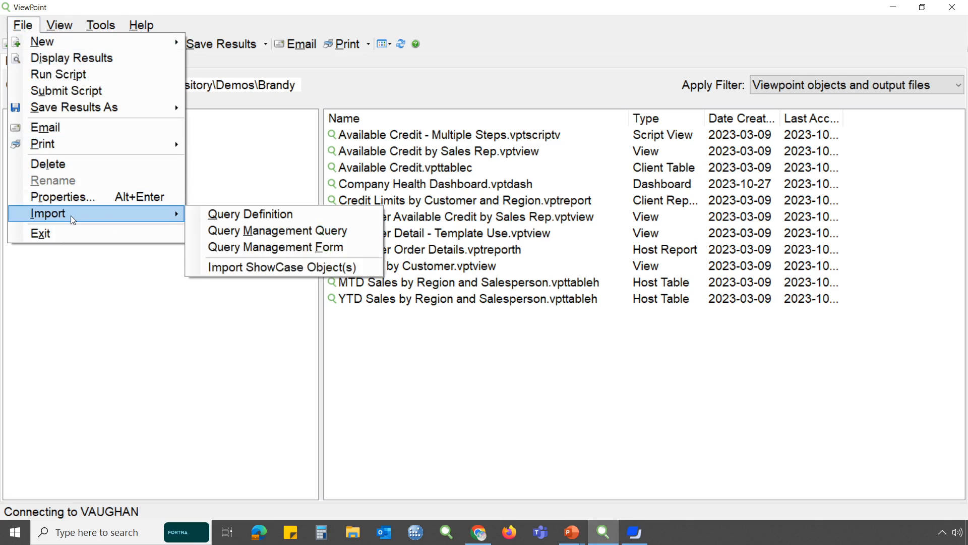
pyautogui.click(284, 269)
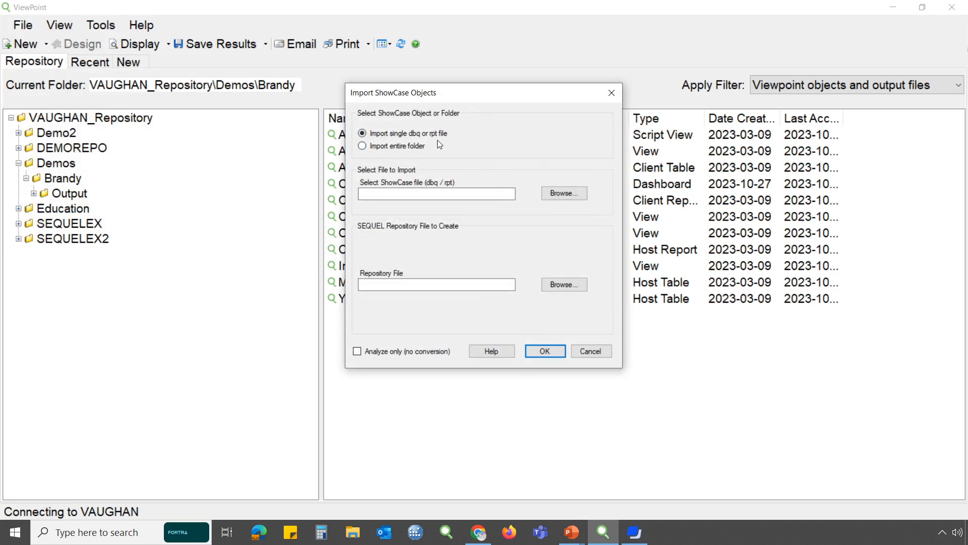
pyautogui.click(555, 193)
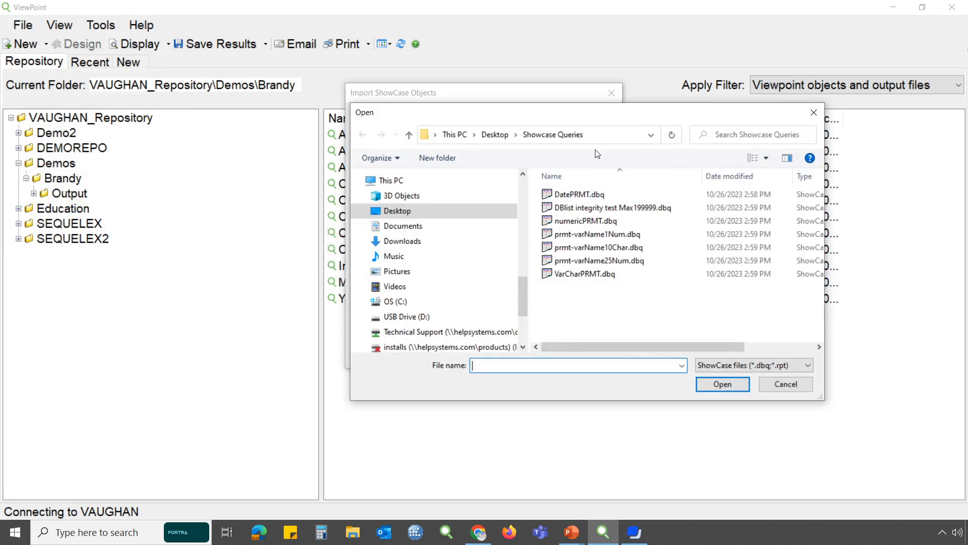
pyautogui.click(580, 194)
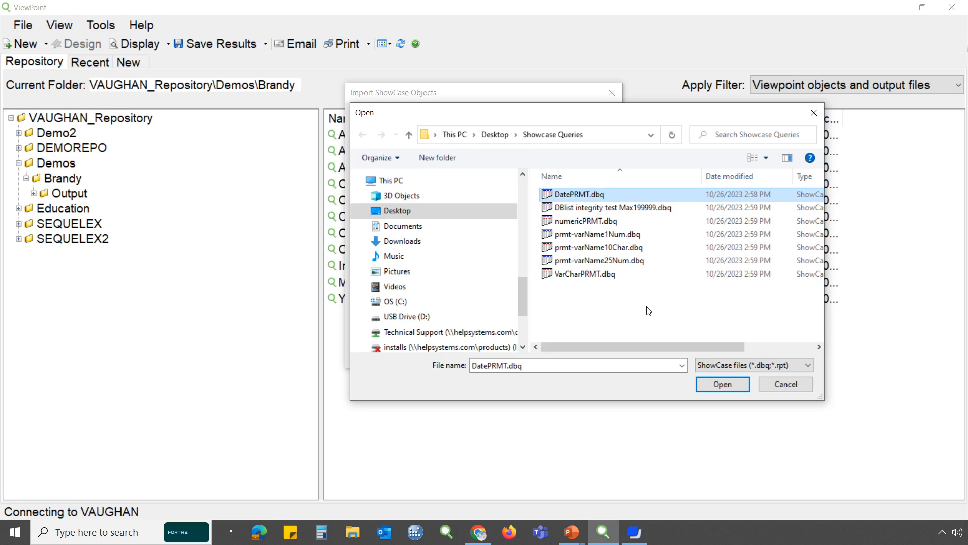
pyautogui.click(728, 386)
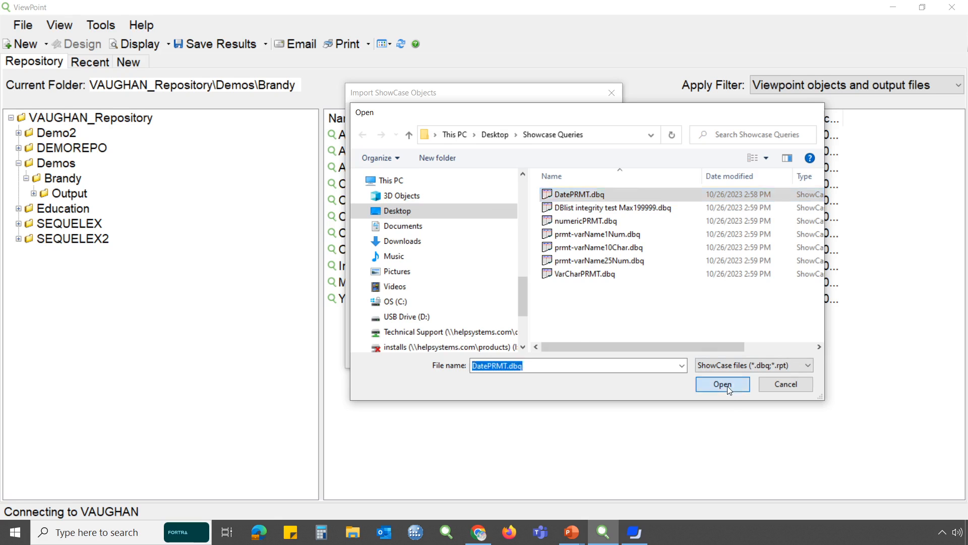
# Import the file as DatePRMT.vptview in the repository root, with data source HS44 Sup9300 mapped to *LOCALSYS, and close the import dialog
pyautogui.click(576, 286)
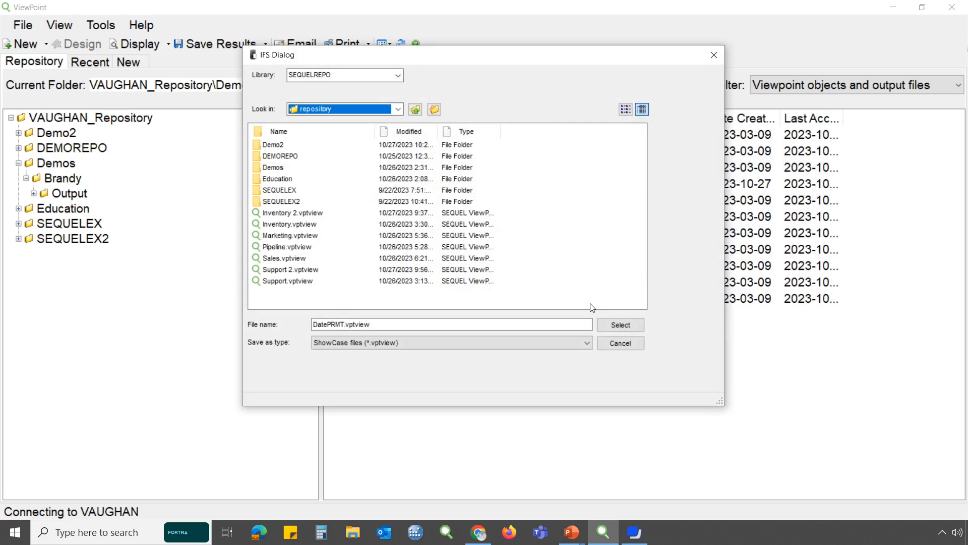
pyautogui.click(621, 326)
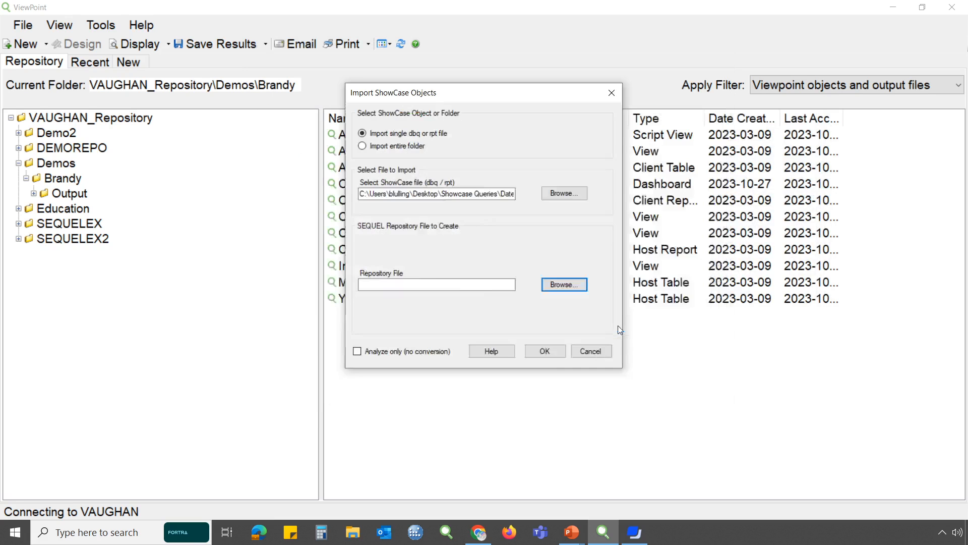
pyautogui.click(557, 356)
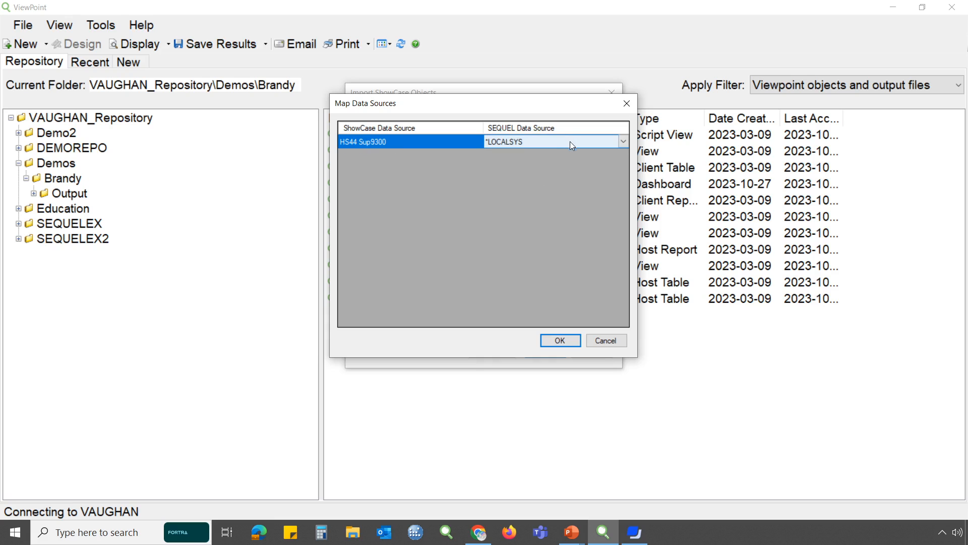
pyautogui.click(570, 340)
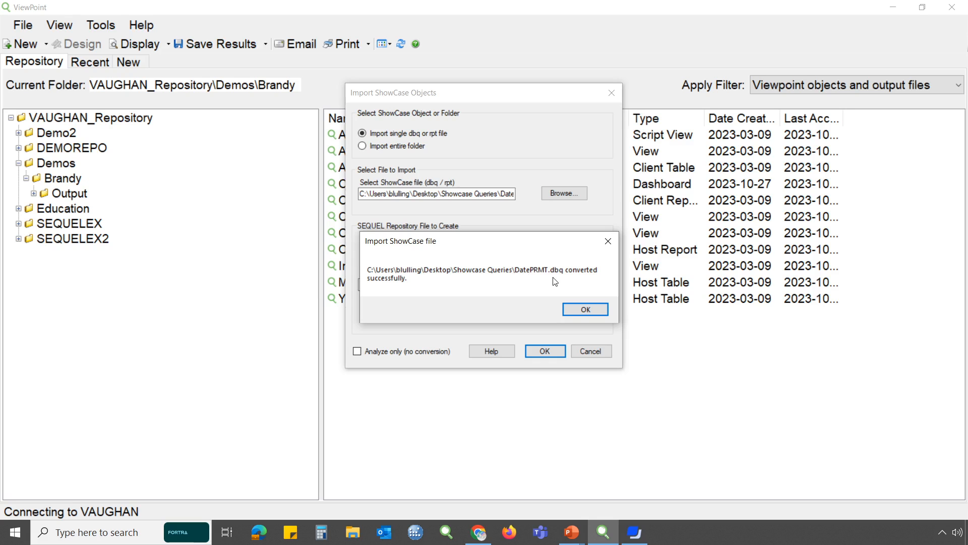
pyautogui.click(580, 316)
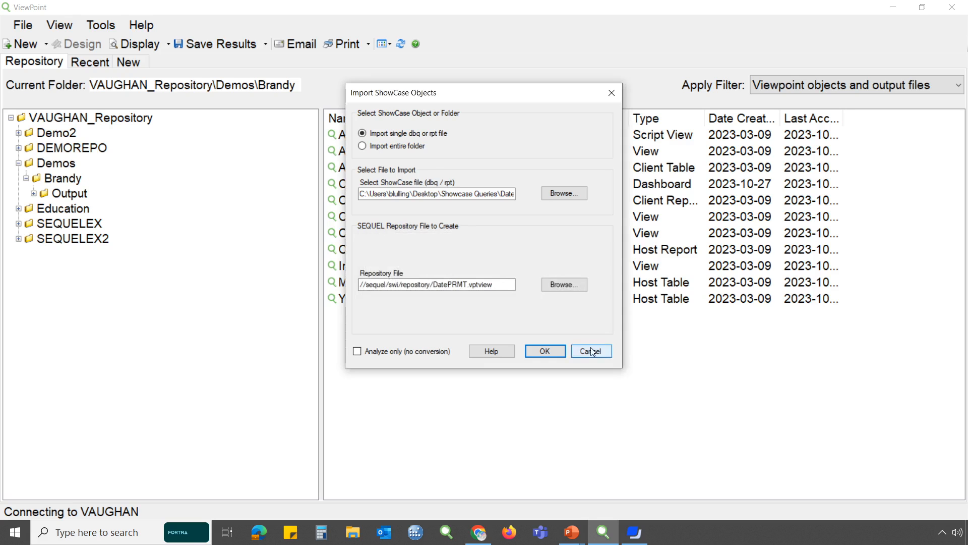
pyautogui.click(591, 348)
# Run DatePRMT.vptview from VAUGHAN_Repository, look at the values offered by its DDATE prompt, and cancel the prompt
pyautogui.click(130, 124)
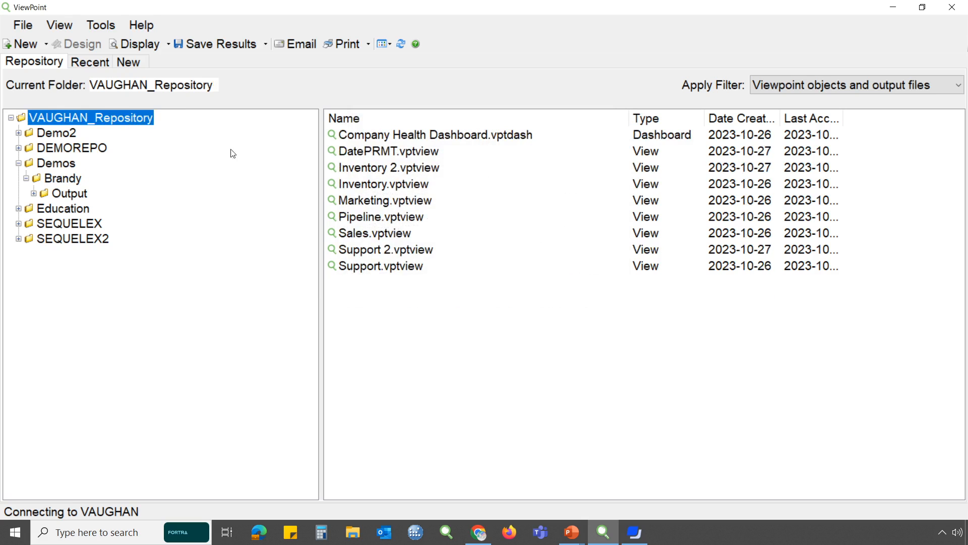
pyautogui.click(410, 151)
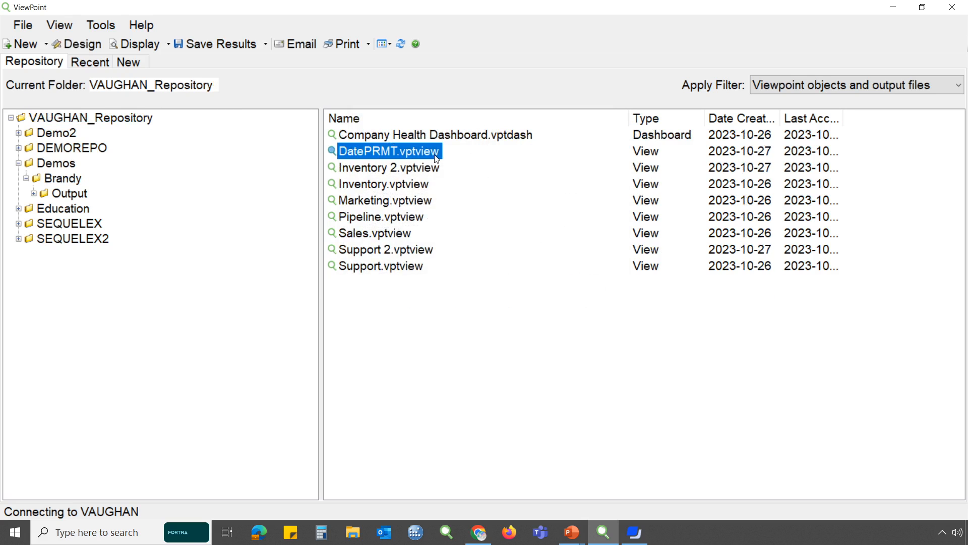
pyautogui.doubleClick(433, 151)
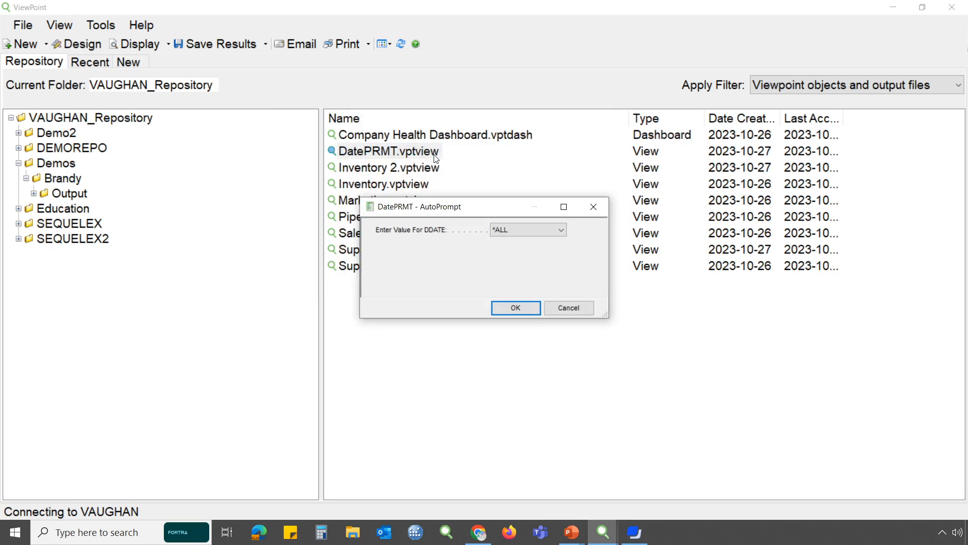
pyautogui.click(562, 230)
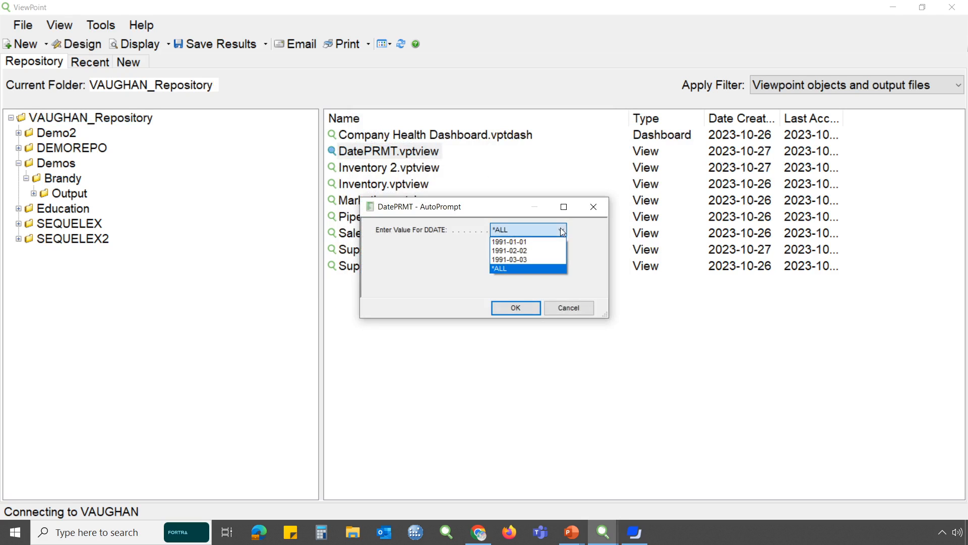
pyautogui.click(581, 262)
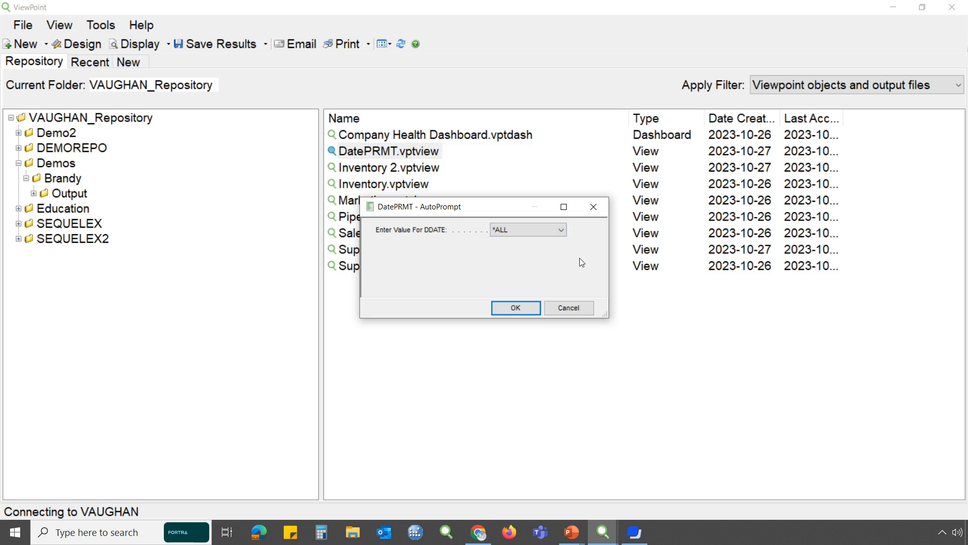
pyautogui.click(572, 309)
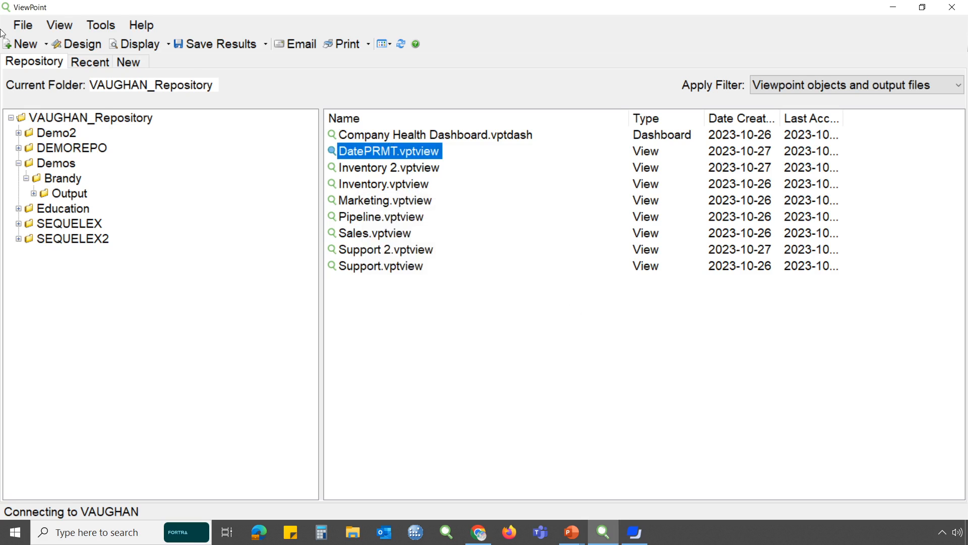
# Start a ShowCase import of an entire folder and choose the Showcase Queries folder on the Desktop, with subfolders included
pyautogui.click(22, 25)
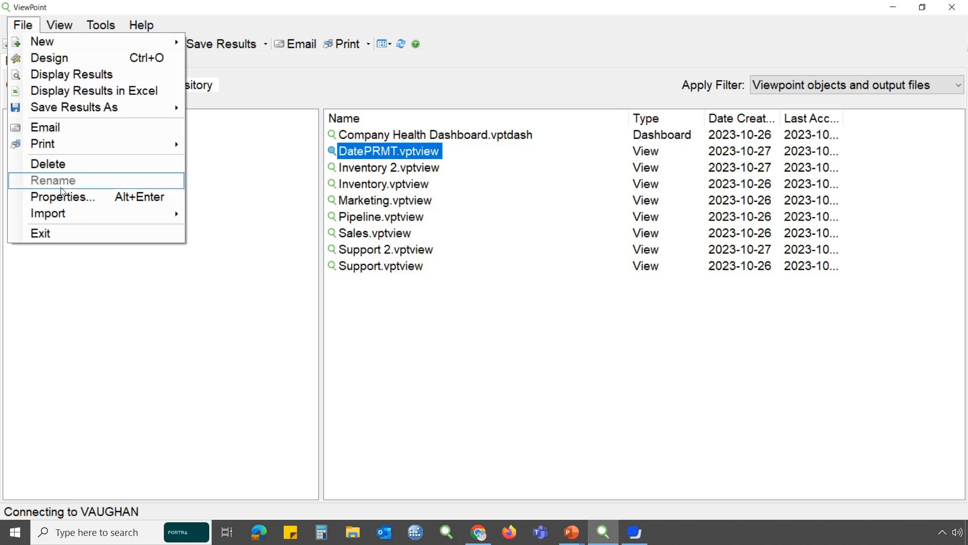
pyautogui.moveTo(68, 217)
pyautogui.click(261, 268)
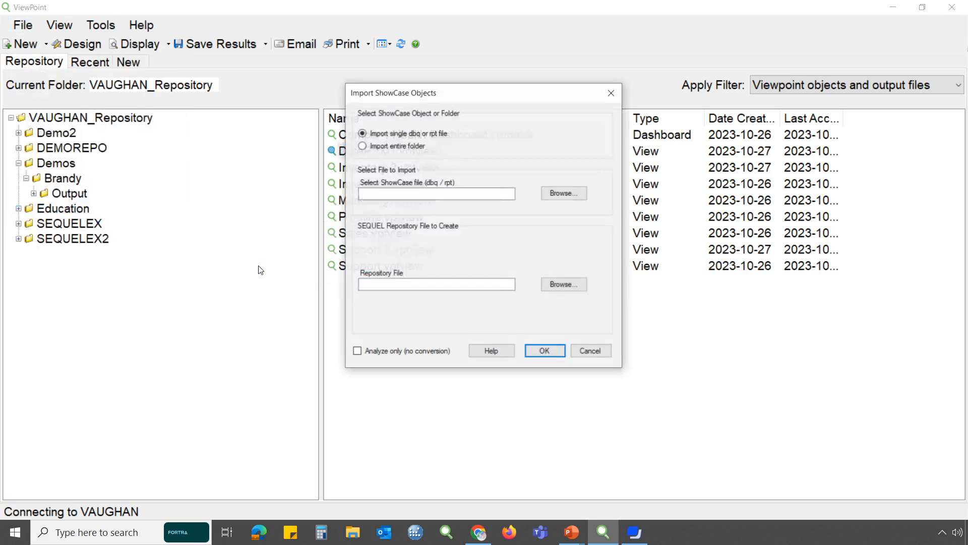
pyautogui.click(407, 146)
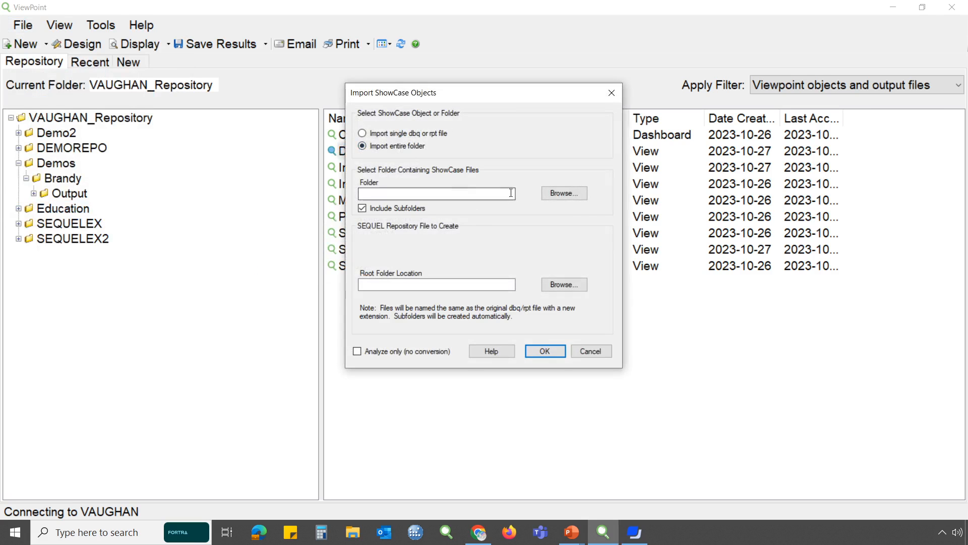
pyautogui.click(573, 194)
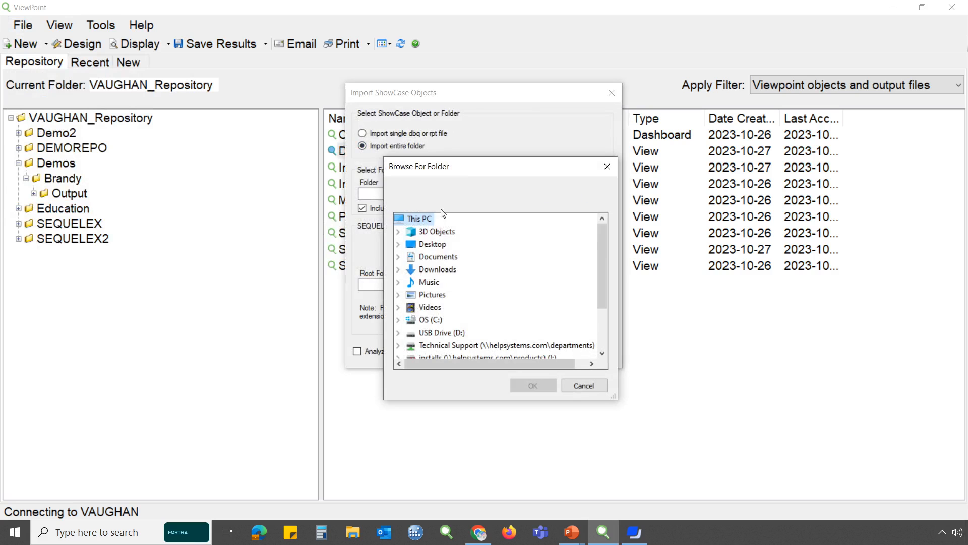
pyautogui.click(398, 246)
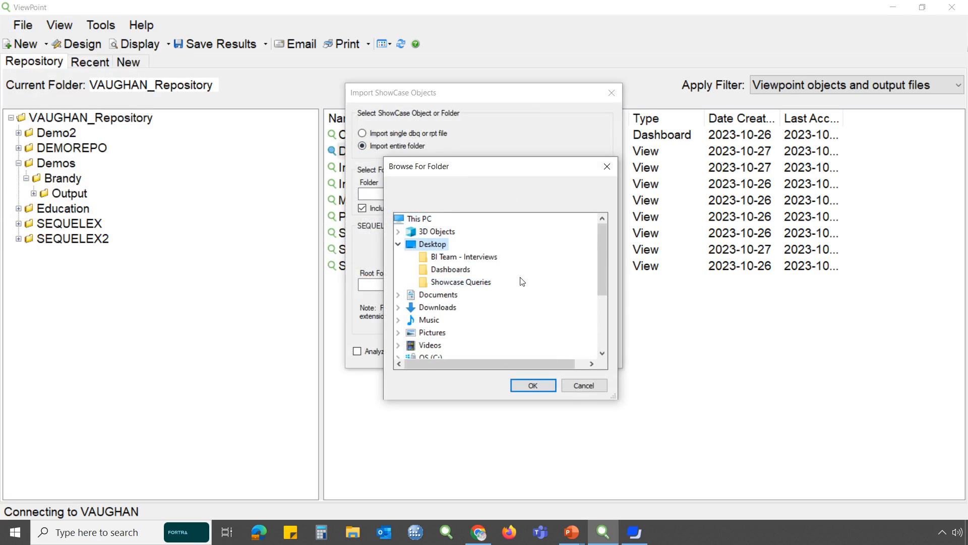
pyautogui.click(469, 286)
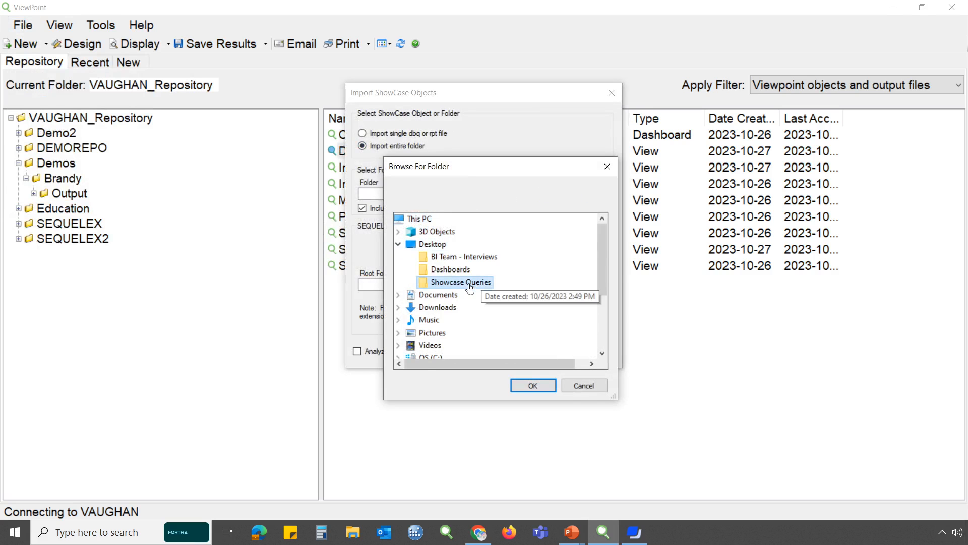
pyautogui.click(531, 386)
# Import the folder into //sequel/swi/repository with data sources Guinvere Sup9300 and HS44 Sup9300 mapped to *LOCALSYS, and close the import dialog
pyautogui.click(565, 286)
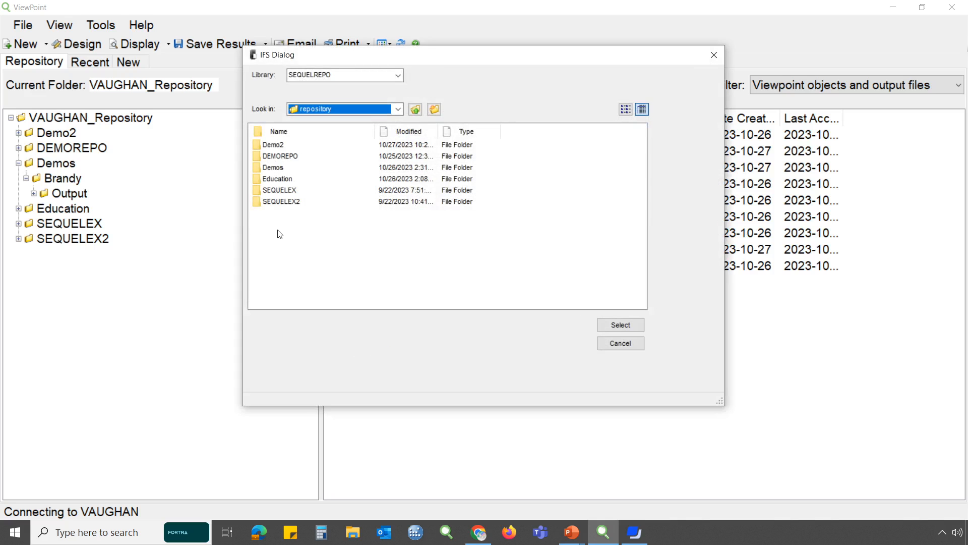
pyautogui.click(621, 326)
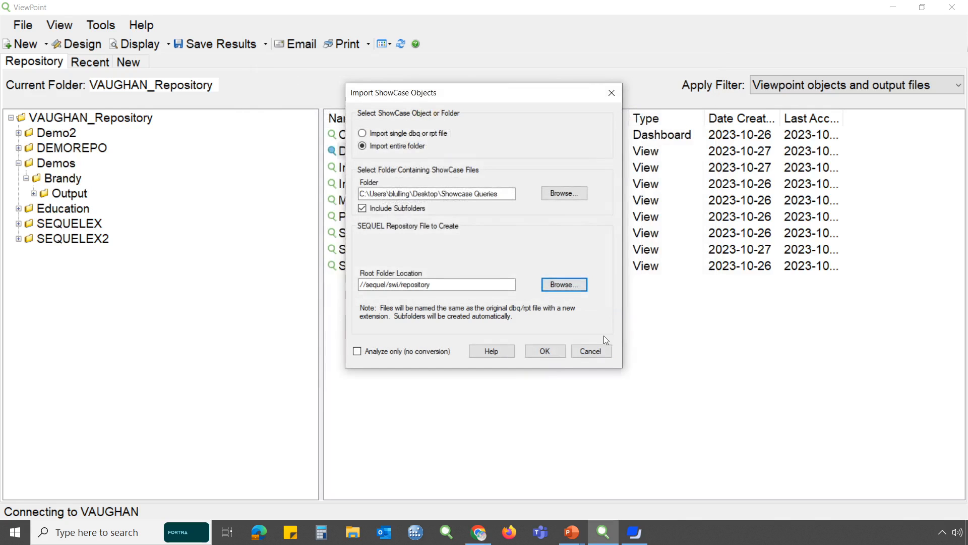
pyautogui.click(559, 355)
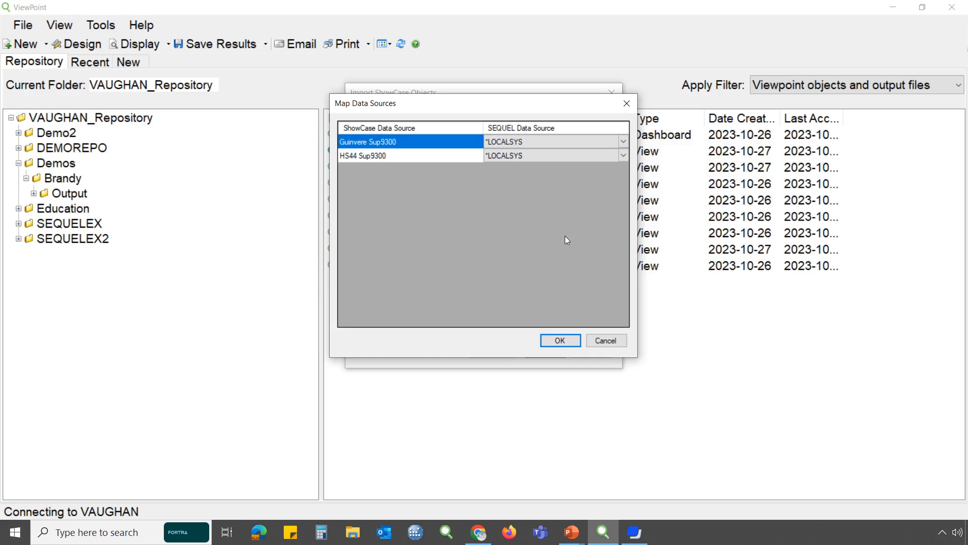
pyautogui.click(565, 341)
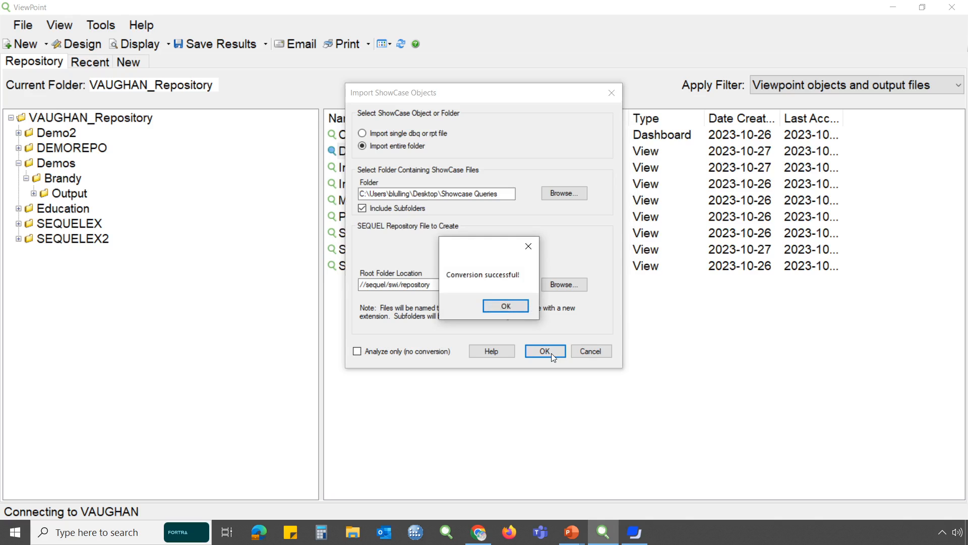
pyautogui.click(511, 305)
pyautogui.click(591, 351)
# Reload VAUGHAN_Repository and look through the imported views, including DatePRMT, the prmt-varName views and VarCharPRMT
pyautogui.click(88, 117)
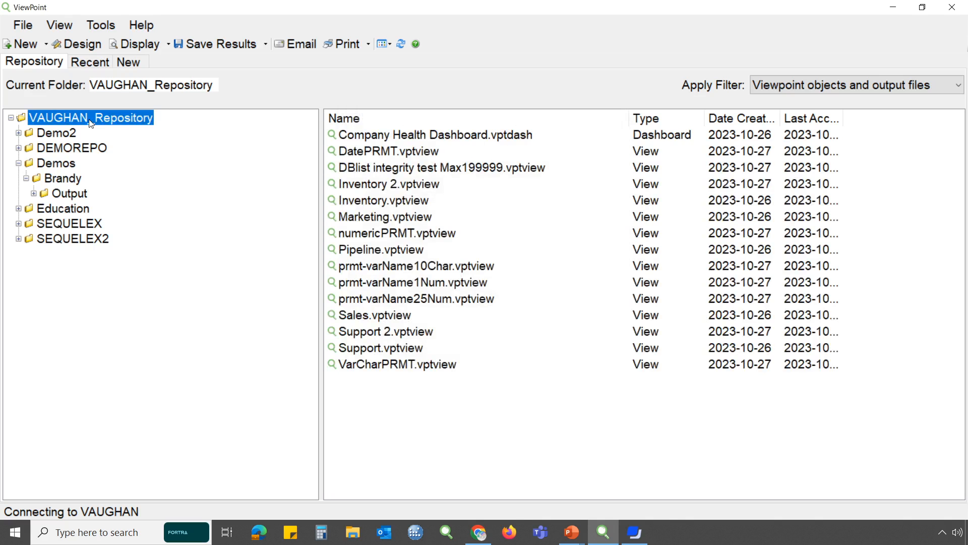
pyautogui.click(359, 153)
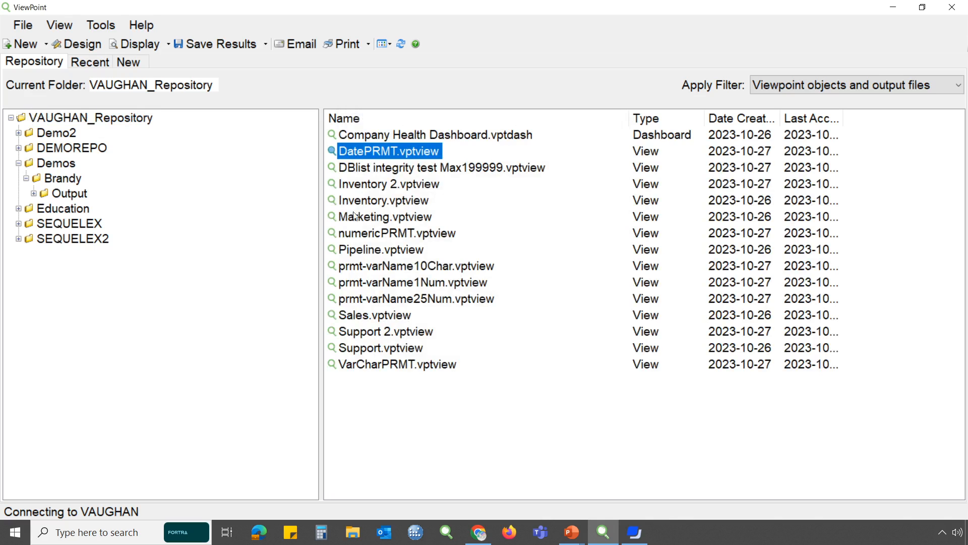
pyautogui.click(359, 271)
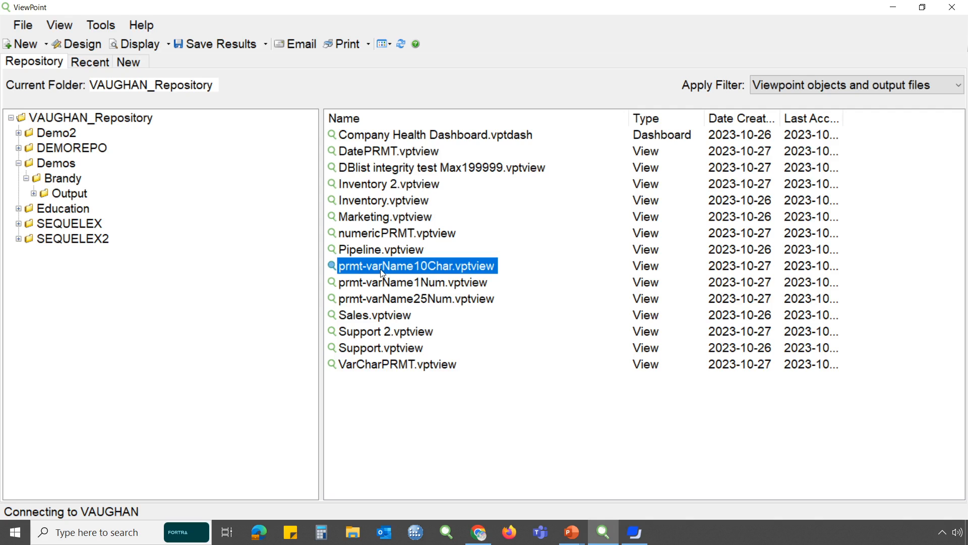
pyautogui.click(388, 286)
pyautogui.click(390, 301)
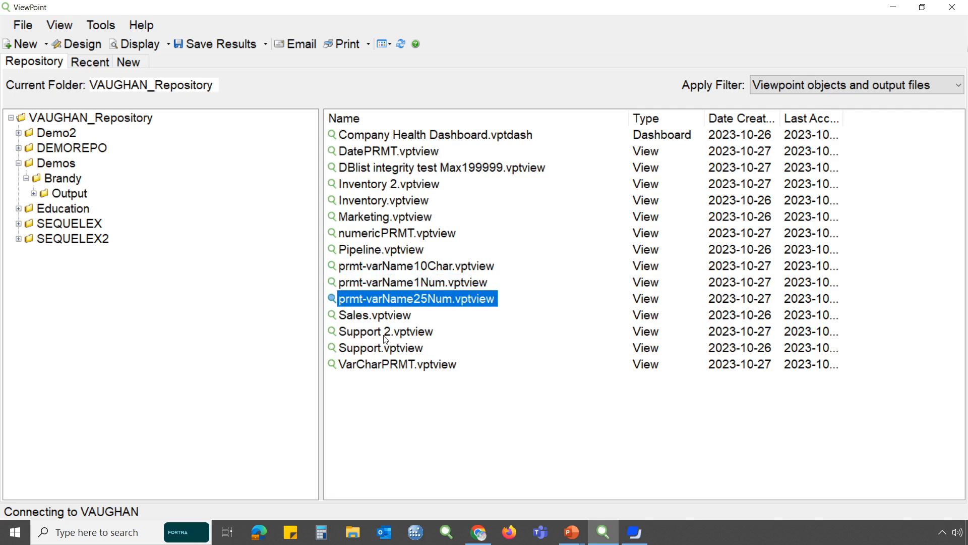
pyautogui.click(396, 365)
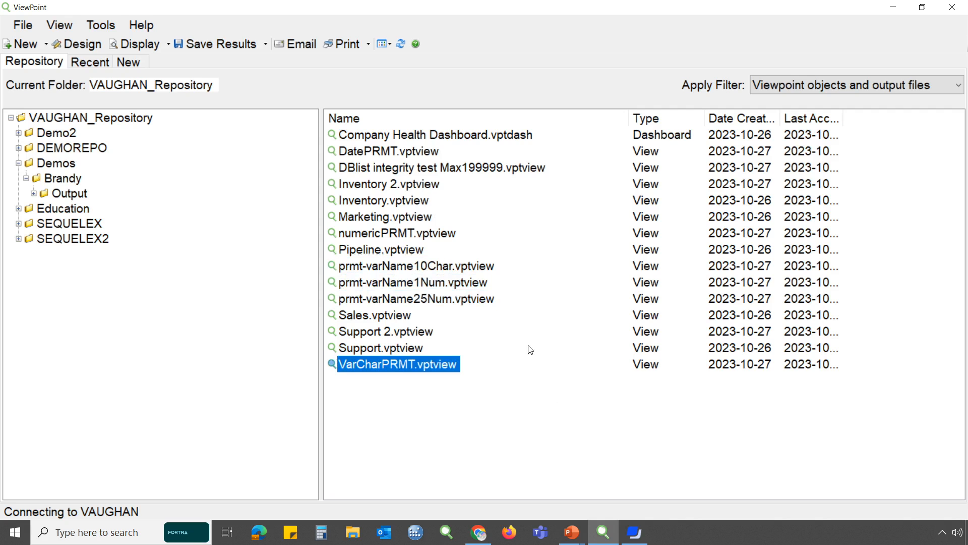